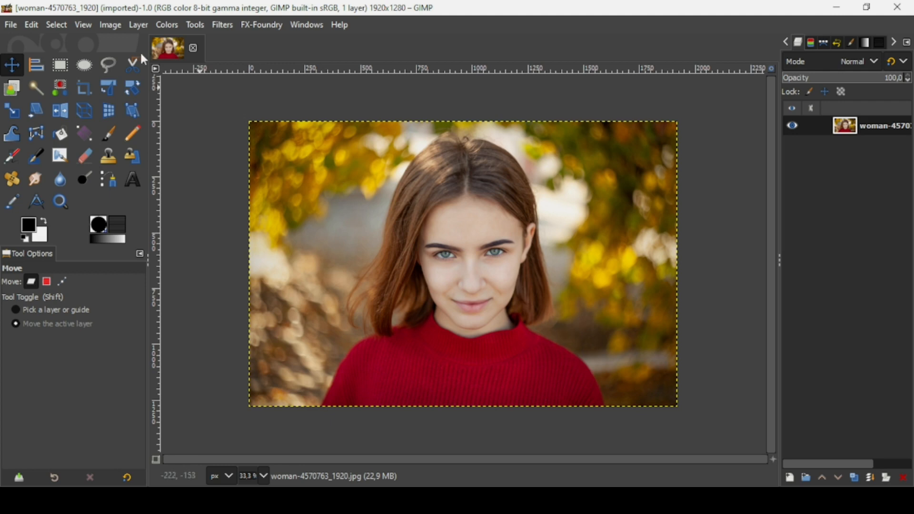
# - Add a vertical guide at 50% of the image width
pyautogui.click(109, 26)
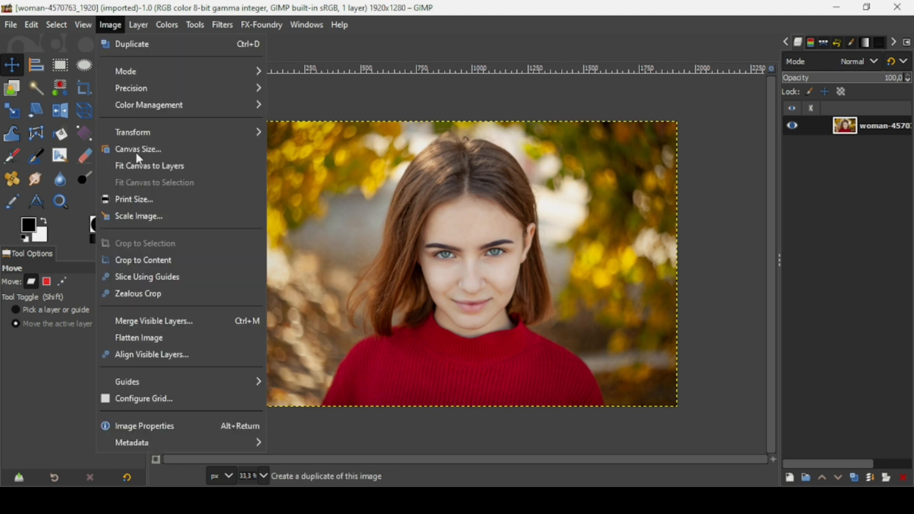
pyautogui.moveTo(153, 388)
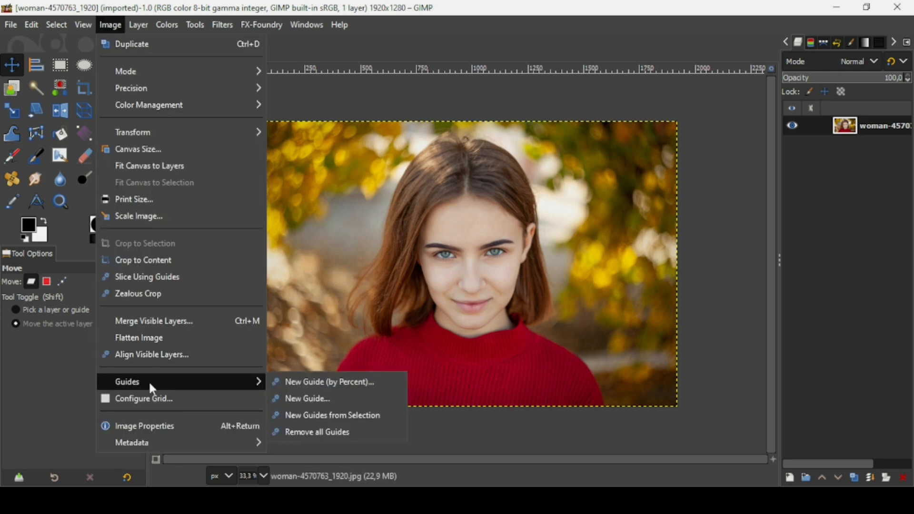
pyautogui.click(287, 384)
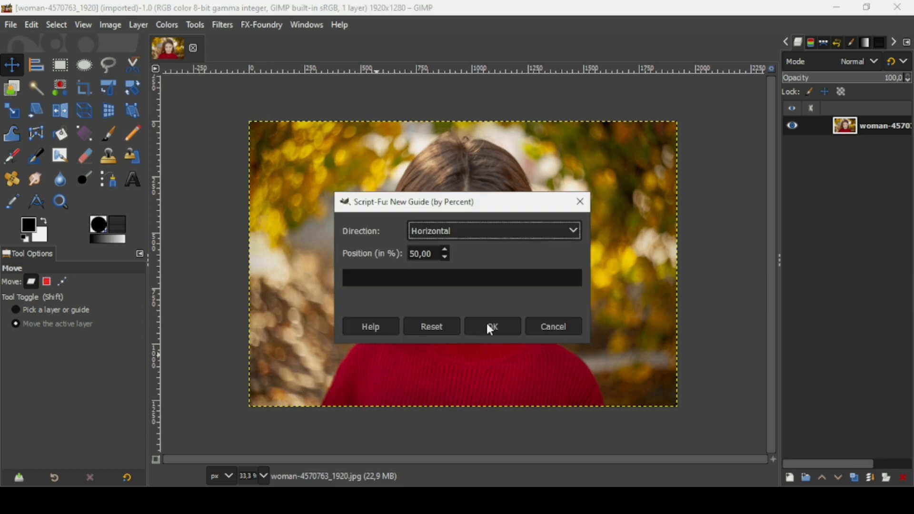
pyautogui.click(547, 237)
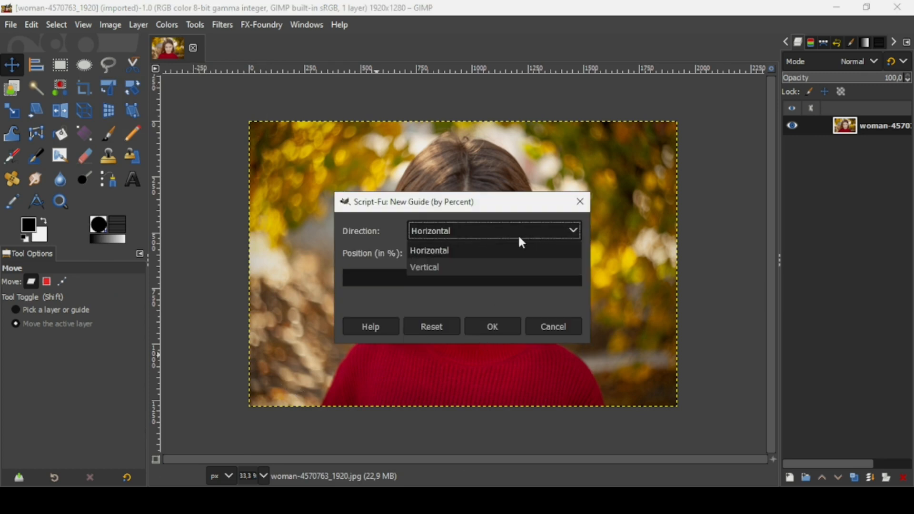
pyautogui.click(508, 267)
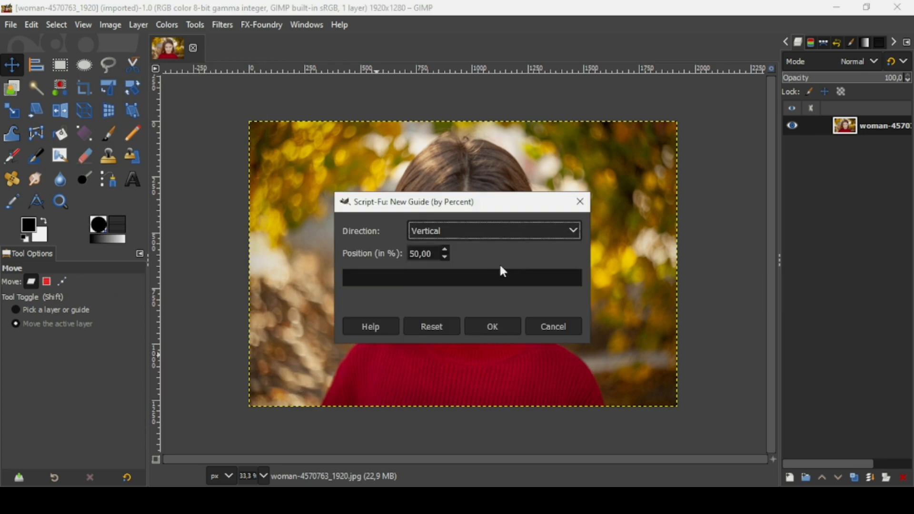
pyautogui.click(496, 326)
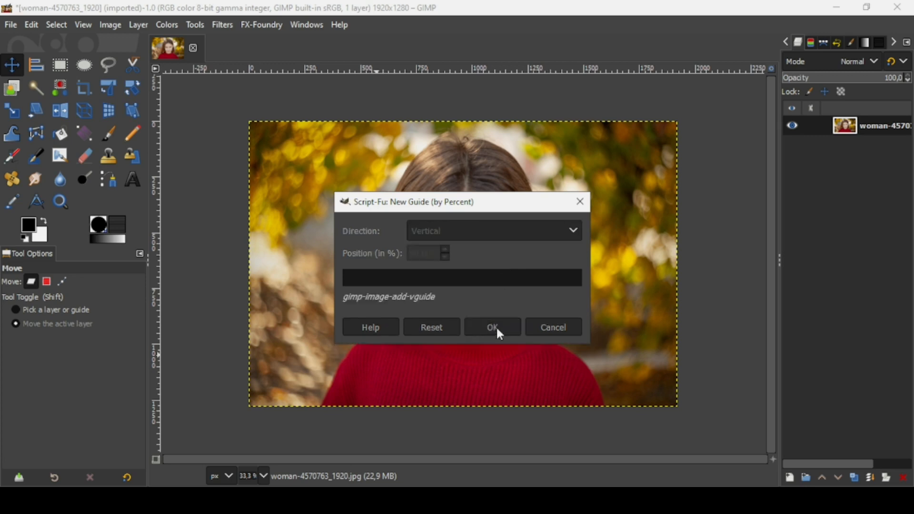
# - Check that snapping to guides is enabled and make a rectangular selection over the photo's left half, up to the centre guide
pyautogui.click(84, 27)
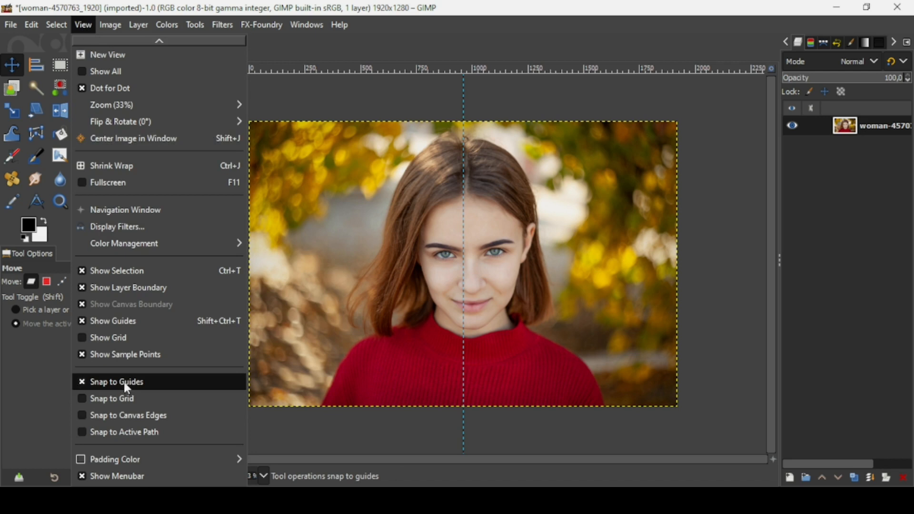
pyautogui.click(224, 5)
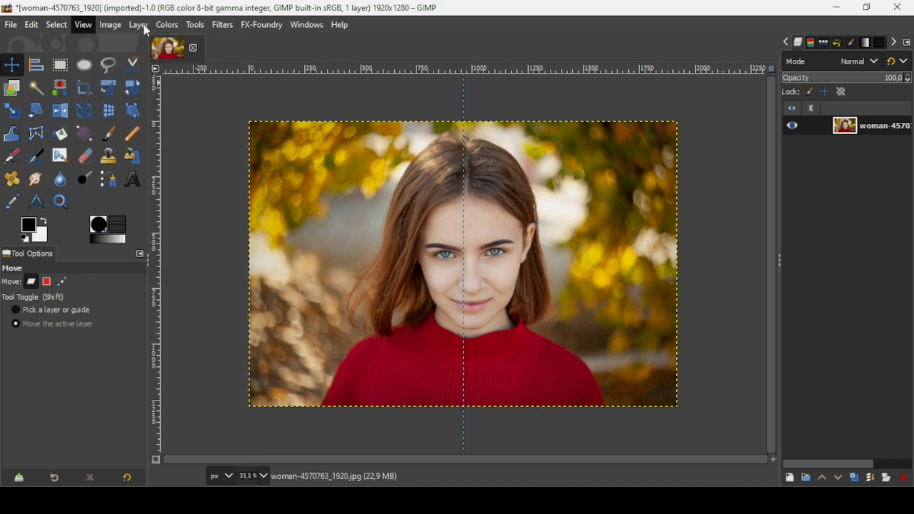
pyautogui.click(60, 67)
pyautogui.moveTo(210, 102); pyautogui.dragTo(462, 419)
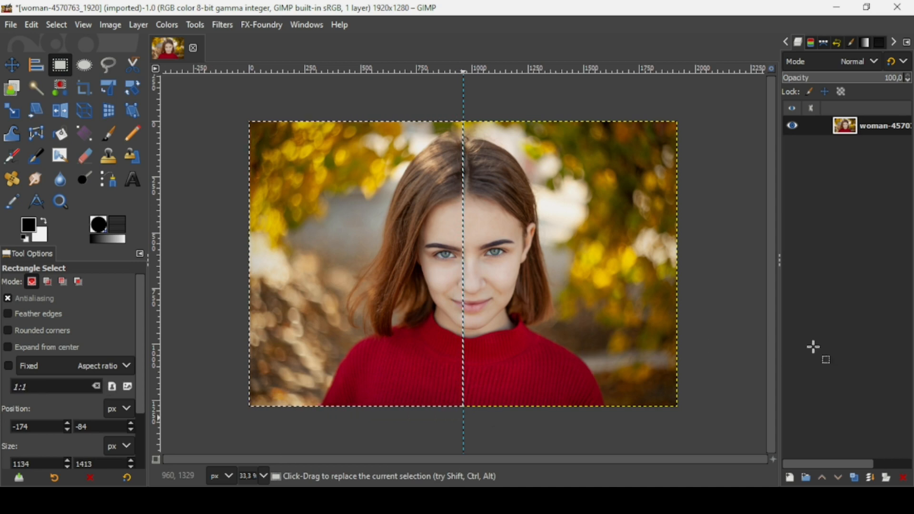
# - Add a new transparent layer above the photo and fill the selected left half with the white background colour
pyautogui.click(789, 477)
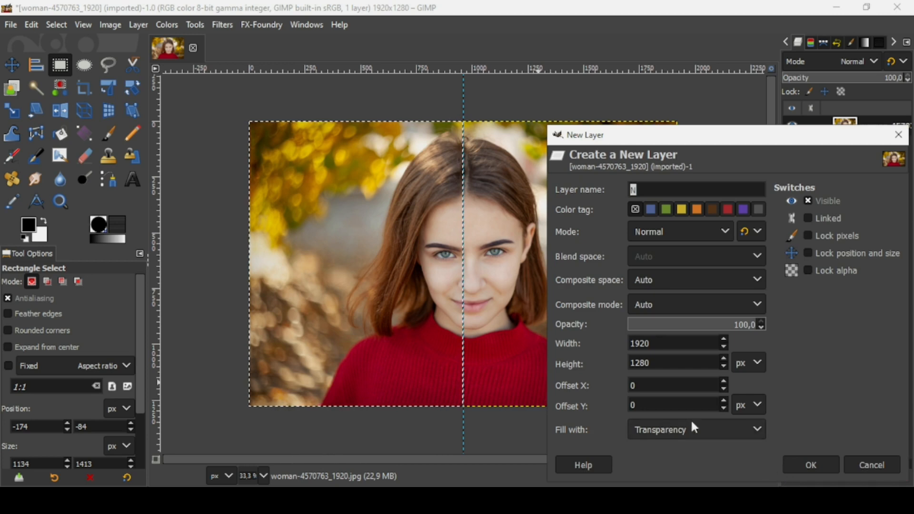
pyautogui.click(825, 465)
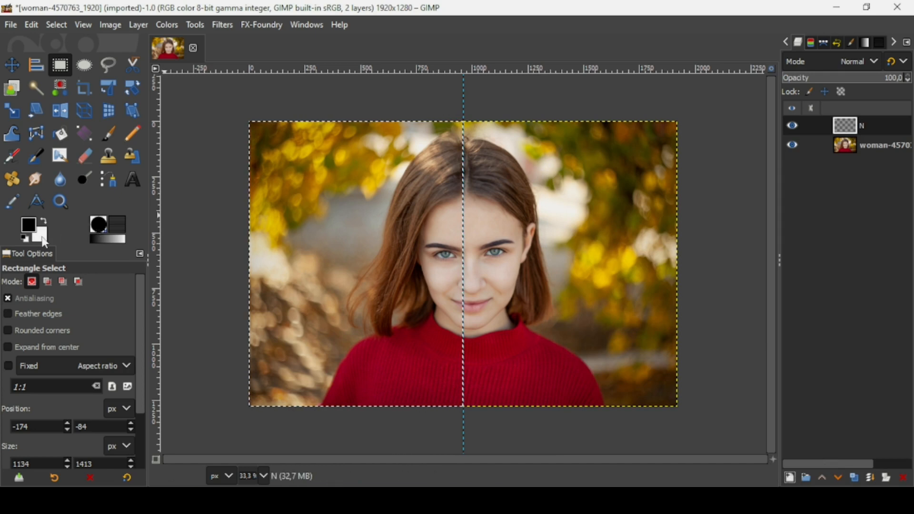
pyautogui.moveTo(41, 237); pyautogui.dragTo(408, 168)
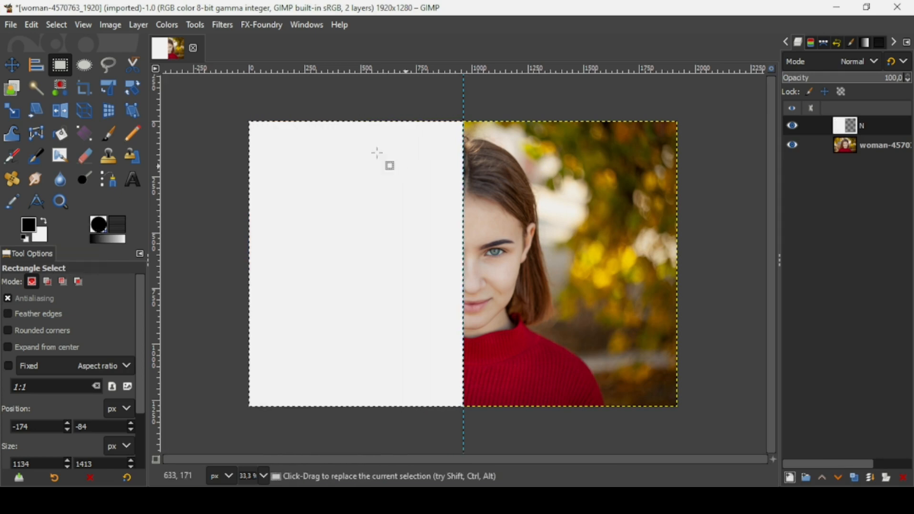
# - Clear the selection and remove all guides from the image
pyautogui.click(55, 24)
pyautogui.click(70, 60)
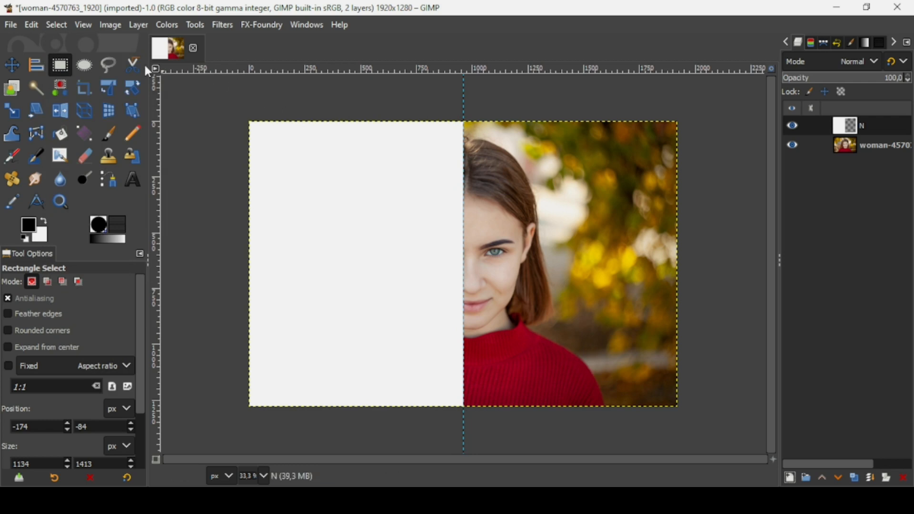
pyautogui.click(106, 26)
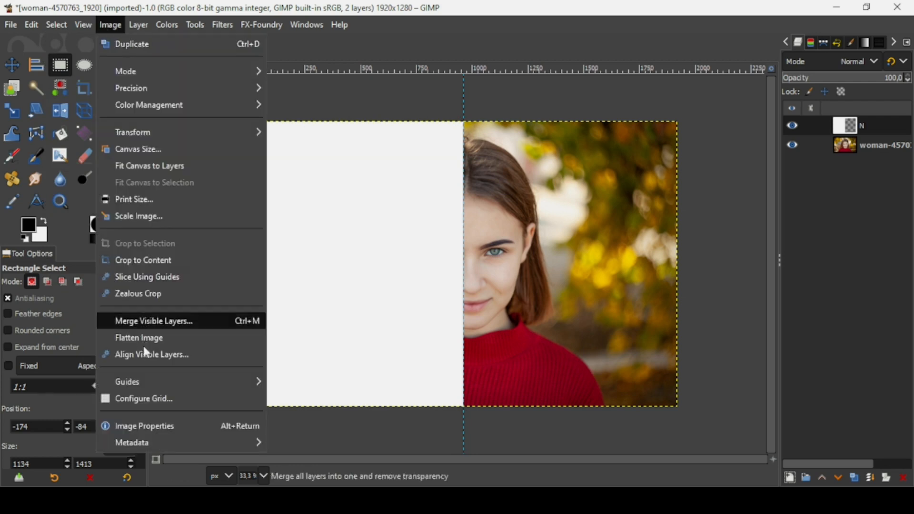
pyautogui.moveTo(155, 382)
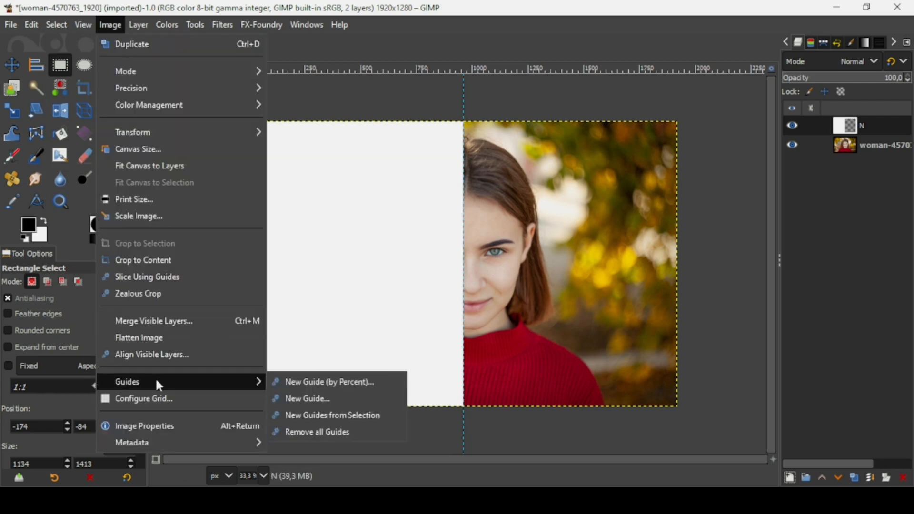
pyautogui.click(344, 436)
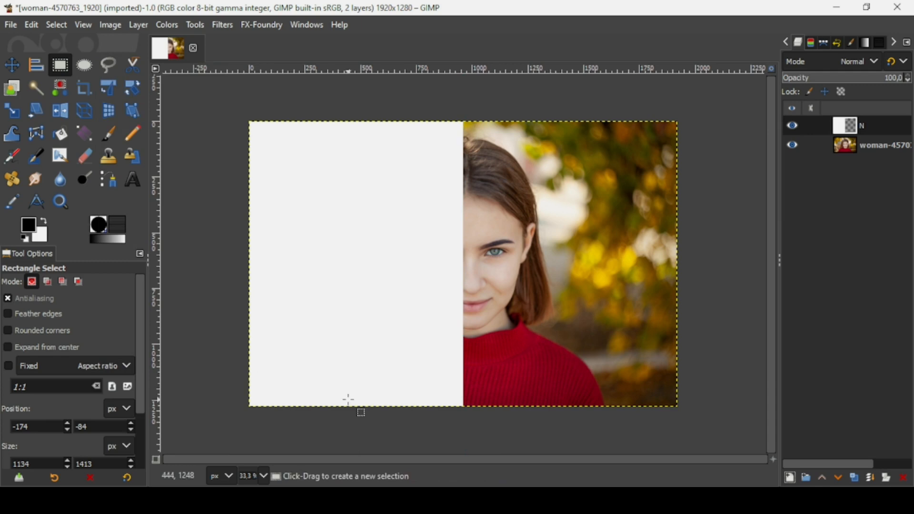
# - Start a black Impact Condensed text at 140 px on the white half, with THE and SMARTER on separate lines
pyautogui.click(135, 181)
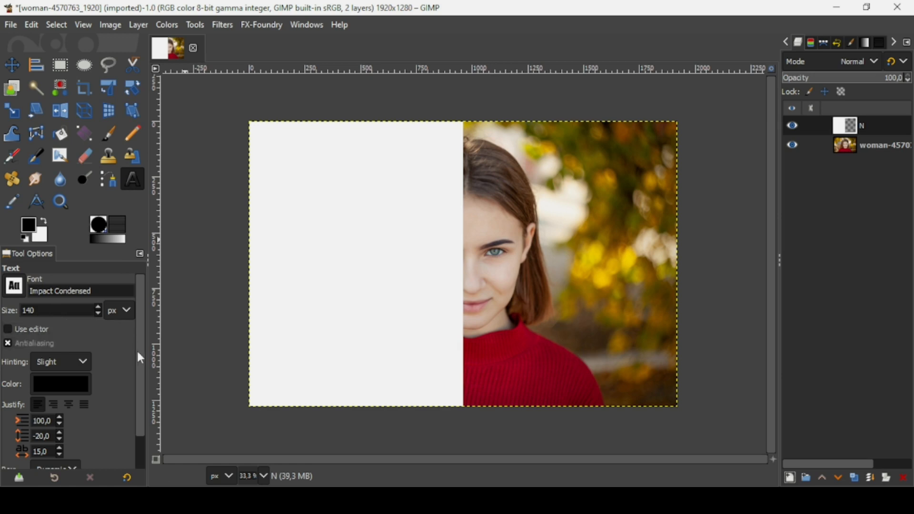
pyautogui.scroll(-2, 132, 409)
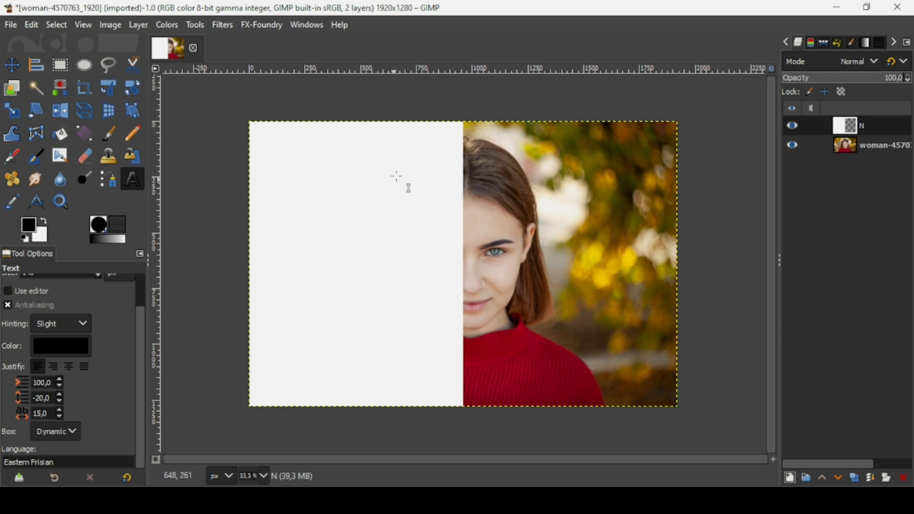
pyautogui.scroll(2, 143, 289)
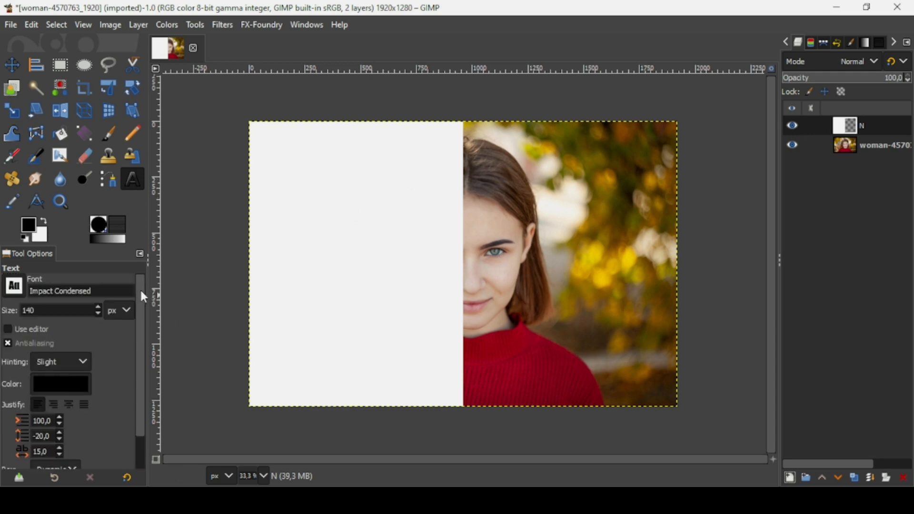
pyautogui.scroll(-2, 140, 290)
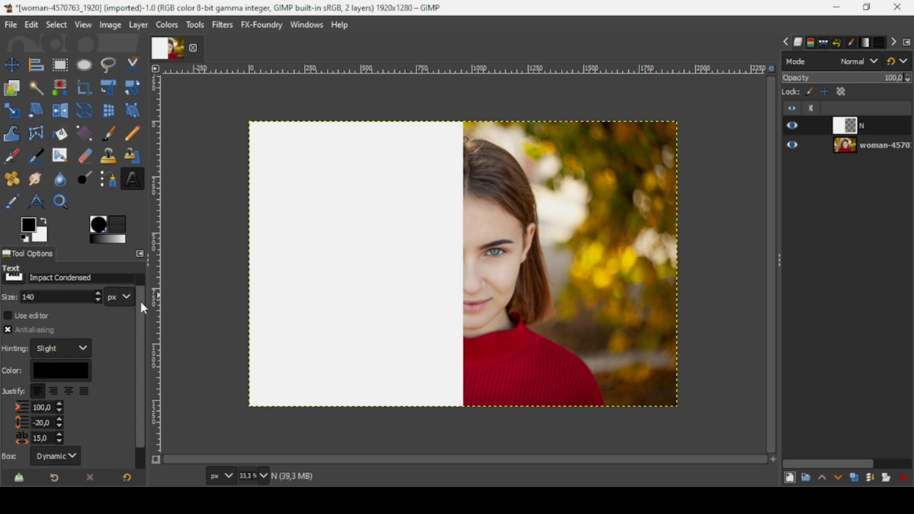
pyautogui.scroll(-1, 136, 355)
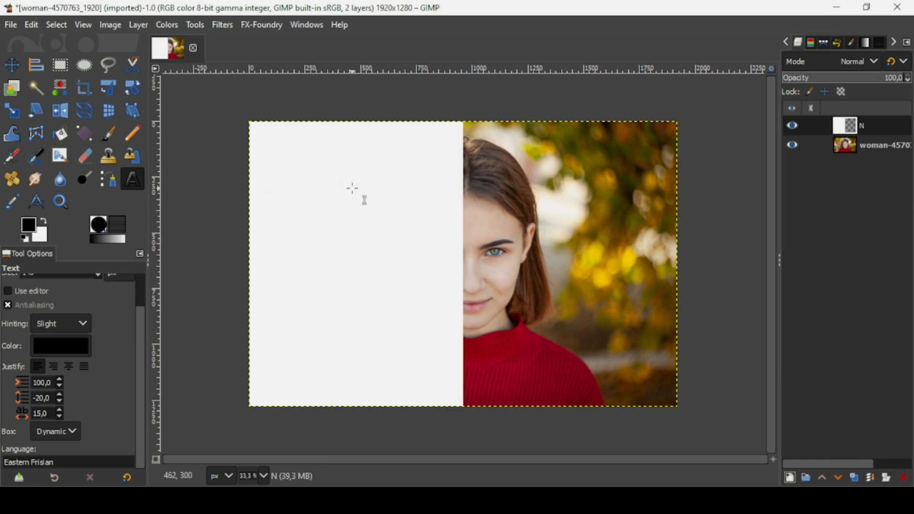
pyautogui.click(387, 182)
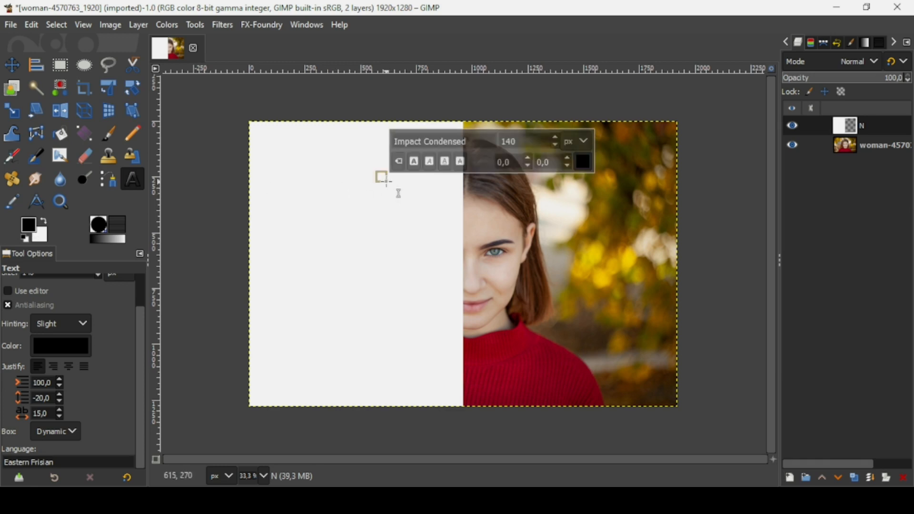
pyautogui.write('THE')
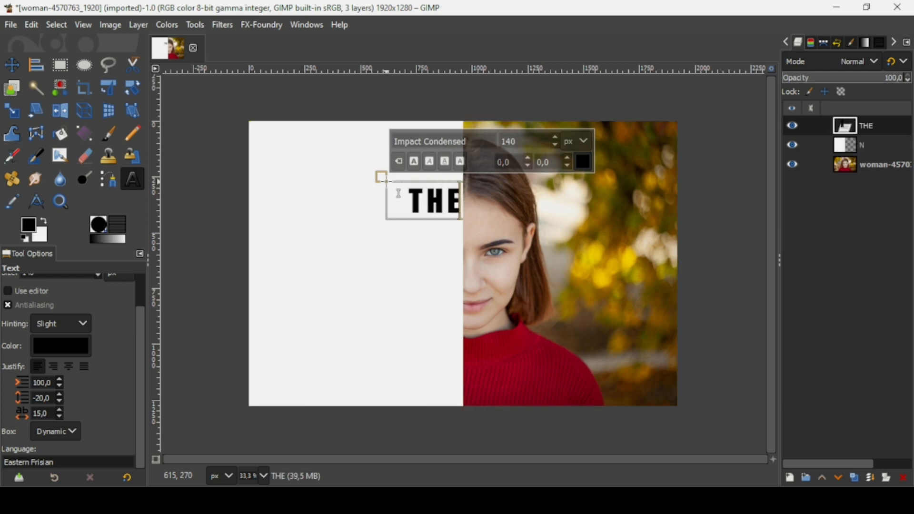
pyautogui.press('Return')
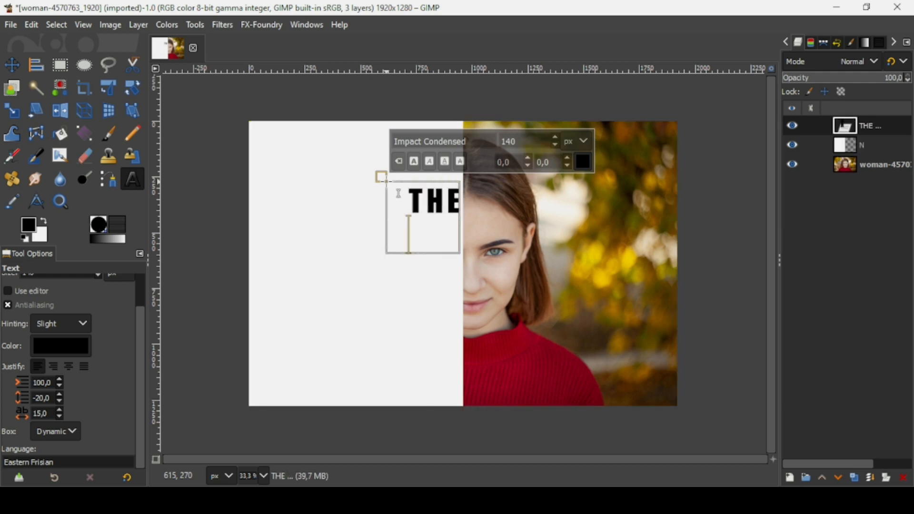
pyautogui.write('SMARTER')
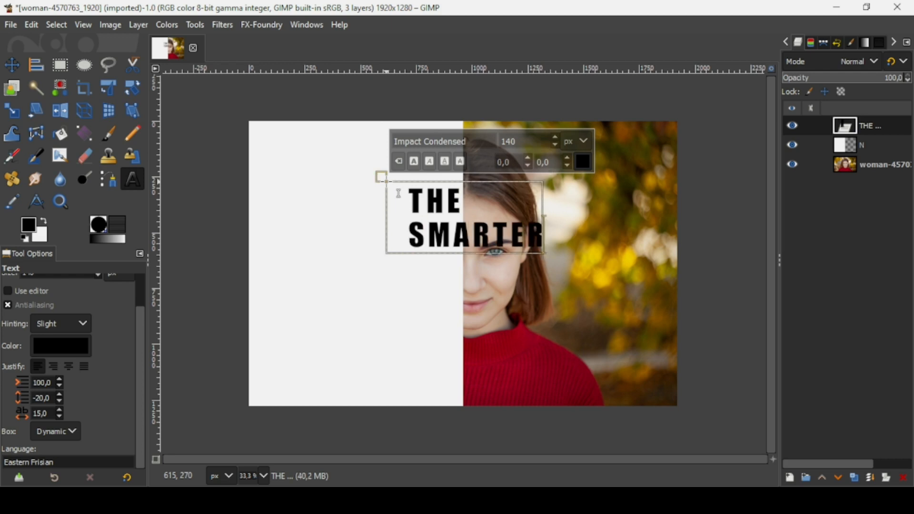
# - Continue the text with YOU and ARE on their own lines below SMARTER
pyautogui.press('Return')
pyautogui.write('Y')
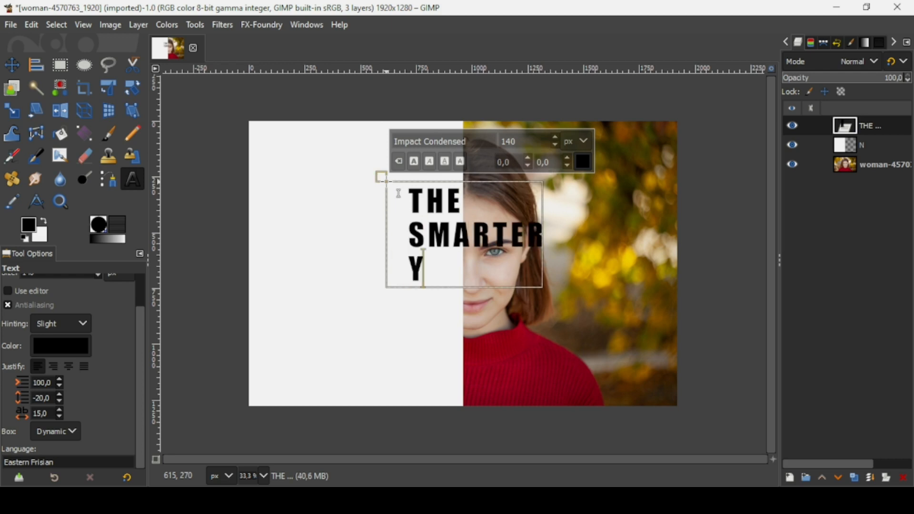
pyautogui.write('OU')
pyautogui.press('Return')
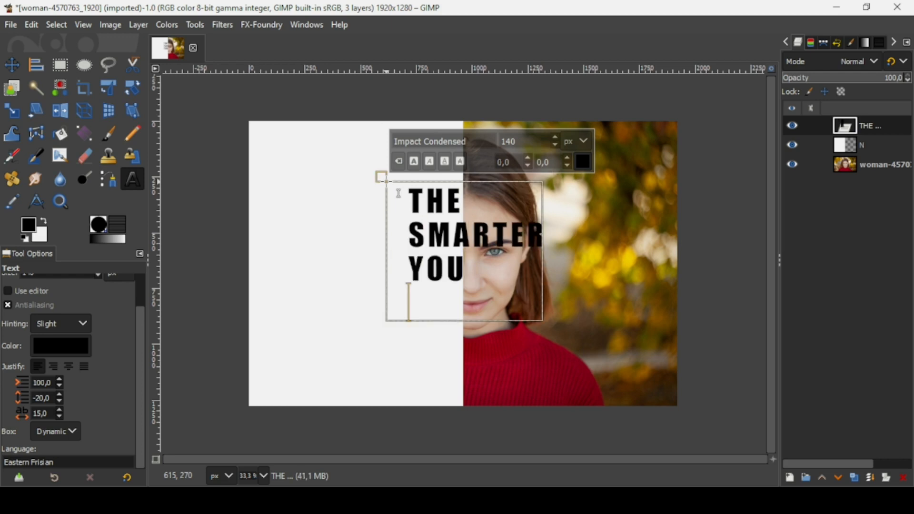
pyautogui.write('ARE')
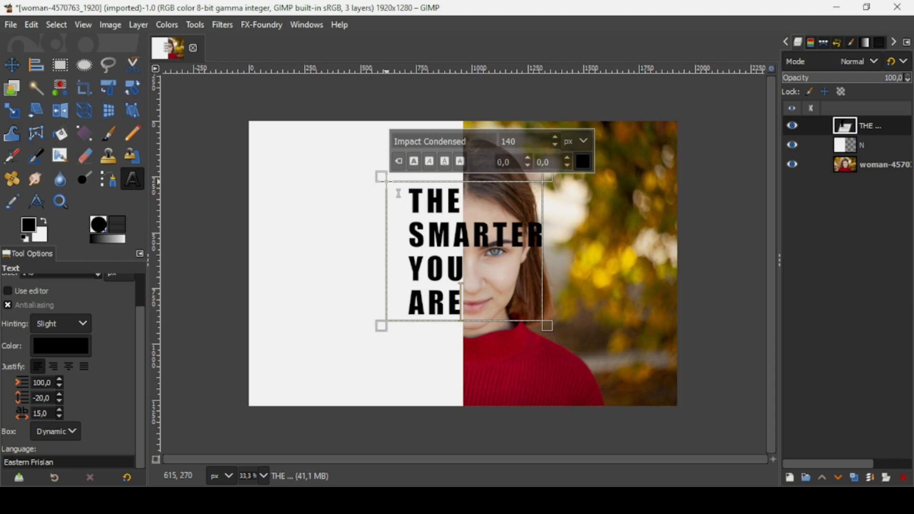
pyautogui.press('Return')
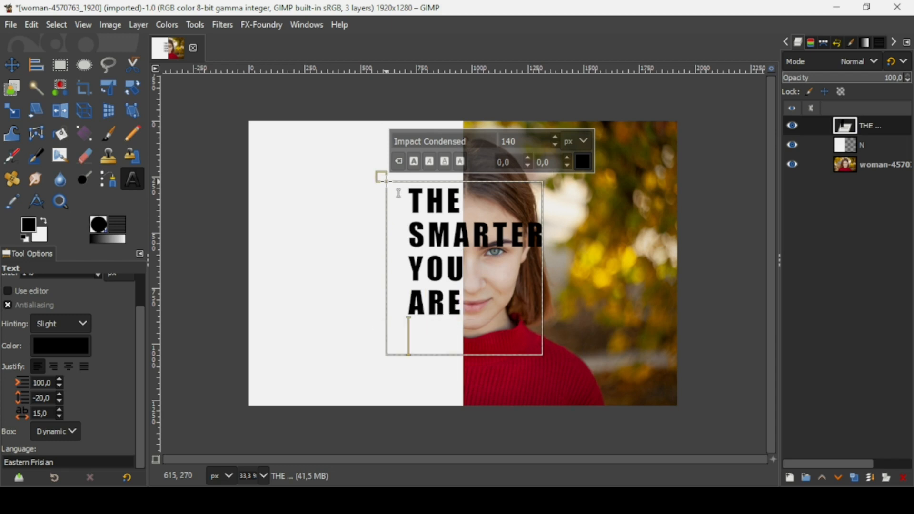
# - Finish the text with ",THE", "LESS", "YOU" and "SPEAK", each on its own line below ARE
pyautogui.write(',T')
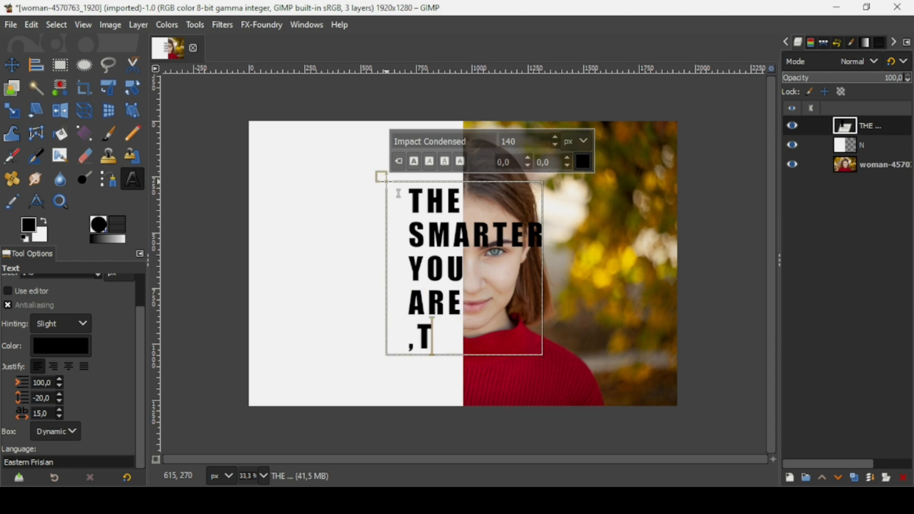
pyautogui.write('HE')
pyautogui.press('Return')
pyautogui.write('L')
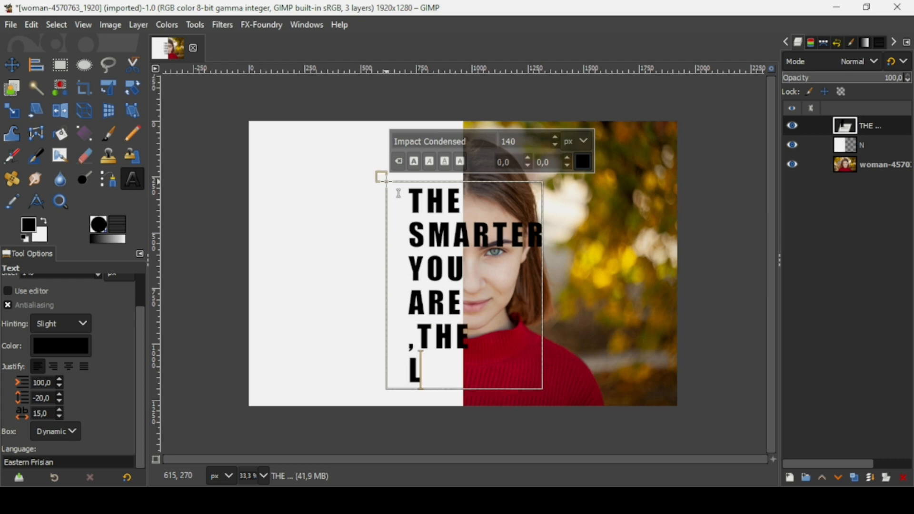
pyautogui.write('ESS')
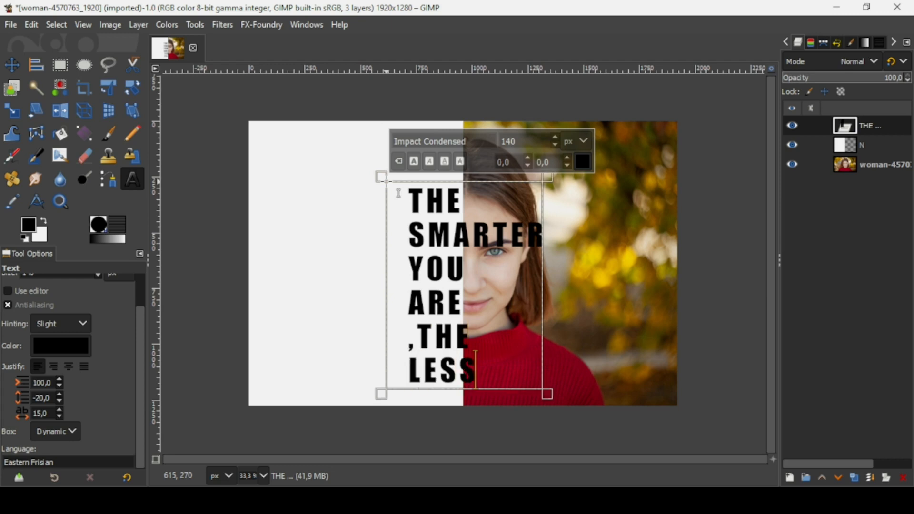
pyautogui.press('Return')
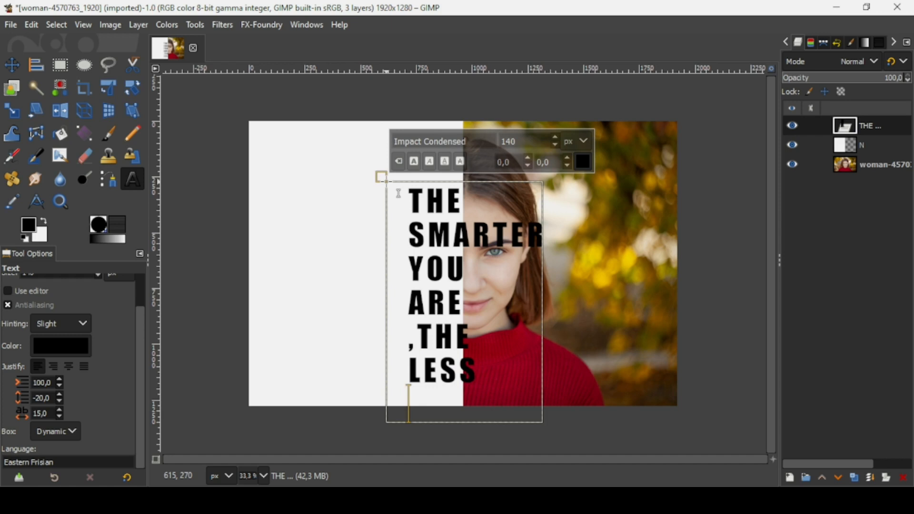
pyautogui.write('YOU')
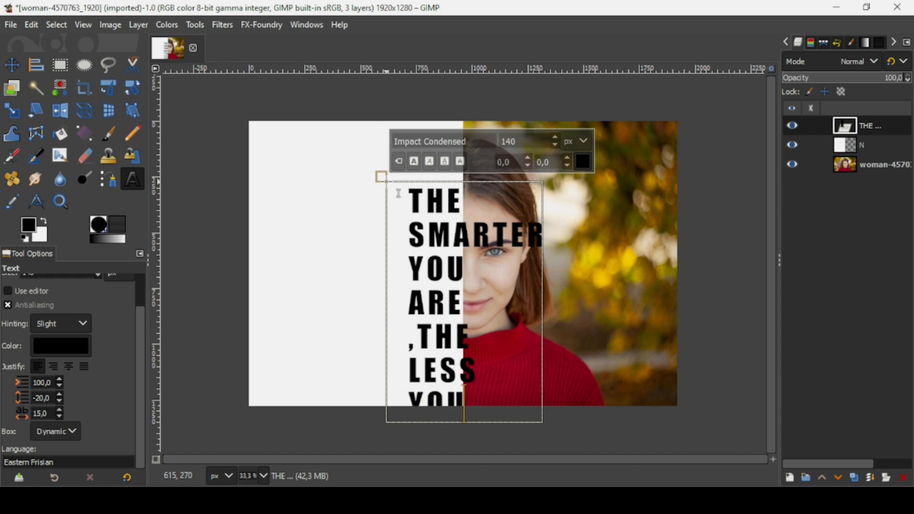
pyautogui.press('Return')
pyautogui.write('S')
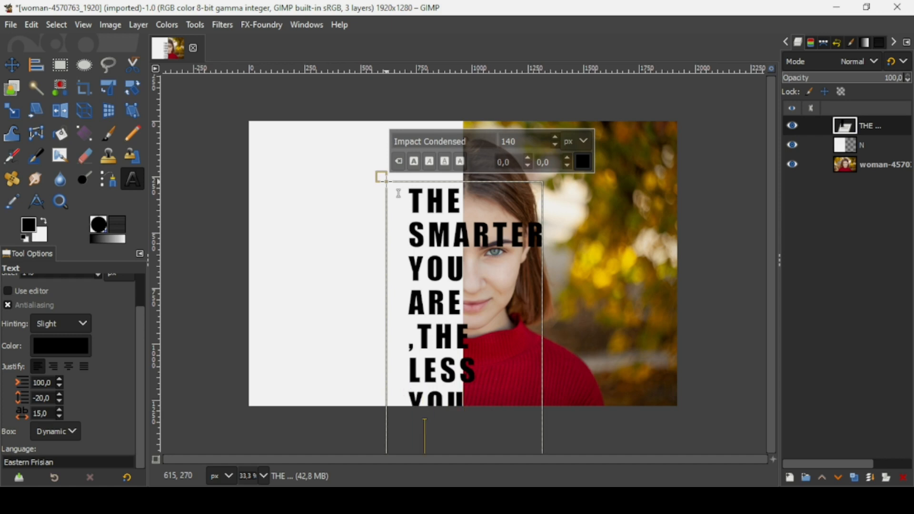
pyautogui.write('PEAK')
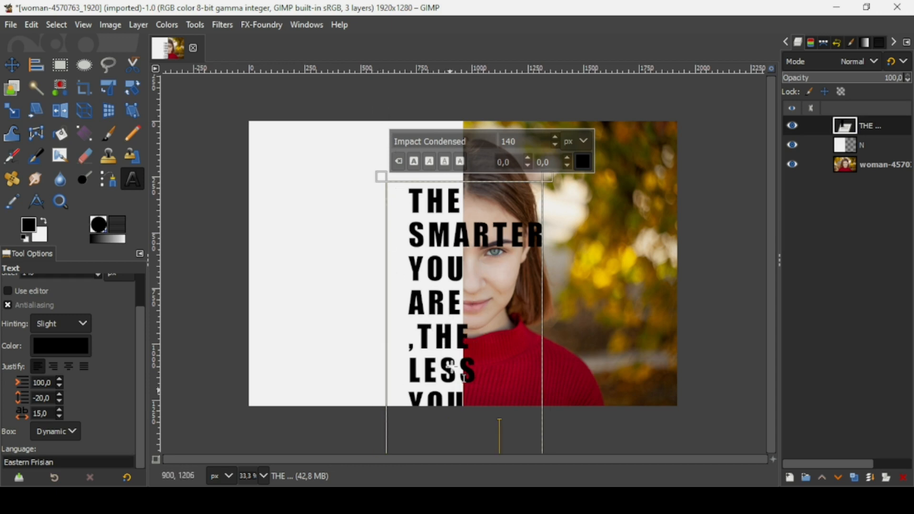
# - Move the text layer up and to the left so all eight lines fit within the image height
pyautogui.click(12, 64)
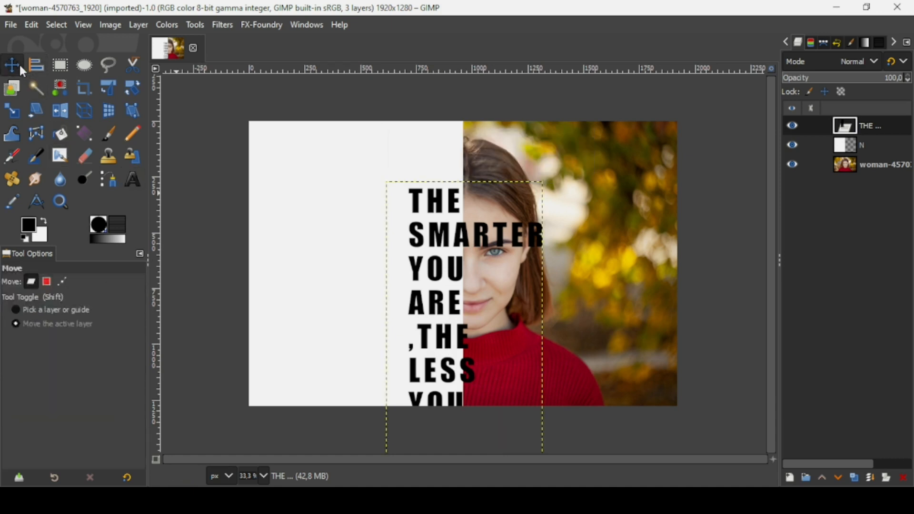
pyautogui.moveTo(398, 204); pyautogui.dragTo(376, 204)
pyautogui.click(376, 204)
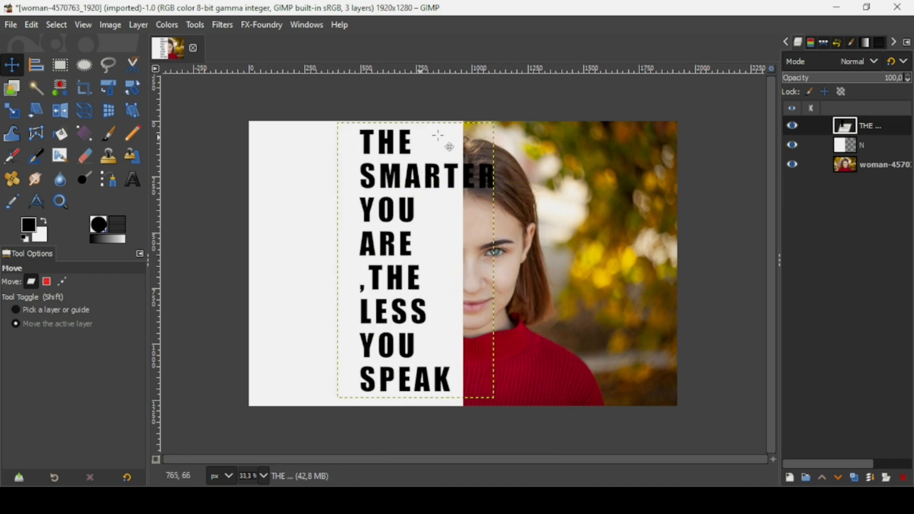
# - Select all the text in the text layer and set its justification to right
pyautogui.click(134, 179)
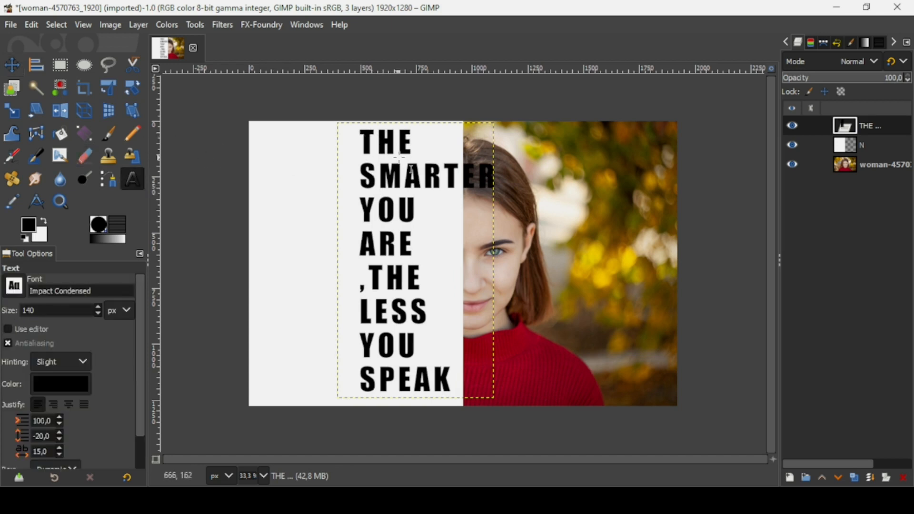
pyautogui.click(362, 141)
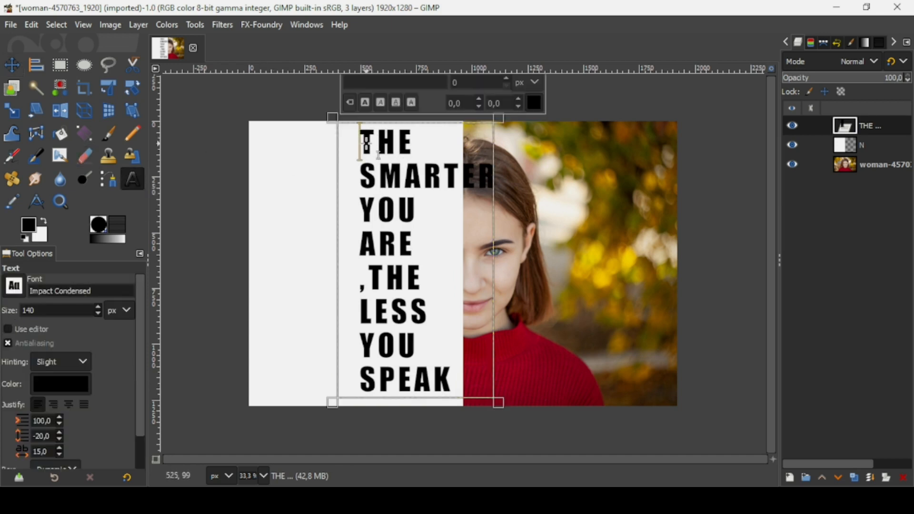
pyautogui.moveTo(355, 139); pyautogui.dragTo(459, 381)
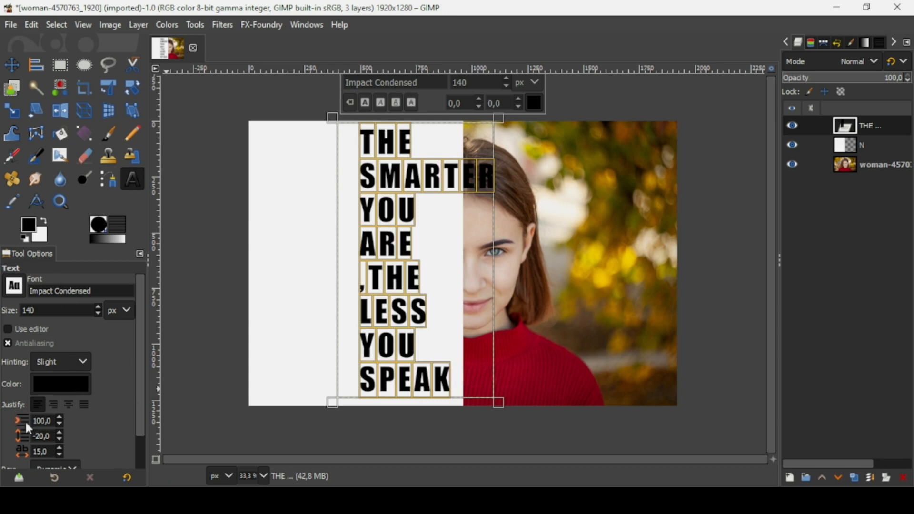
pyautogui.click(53, 404)
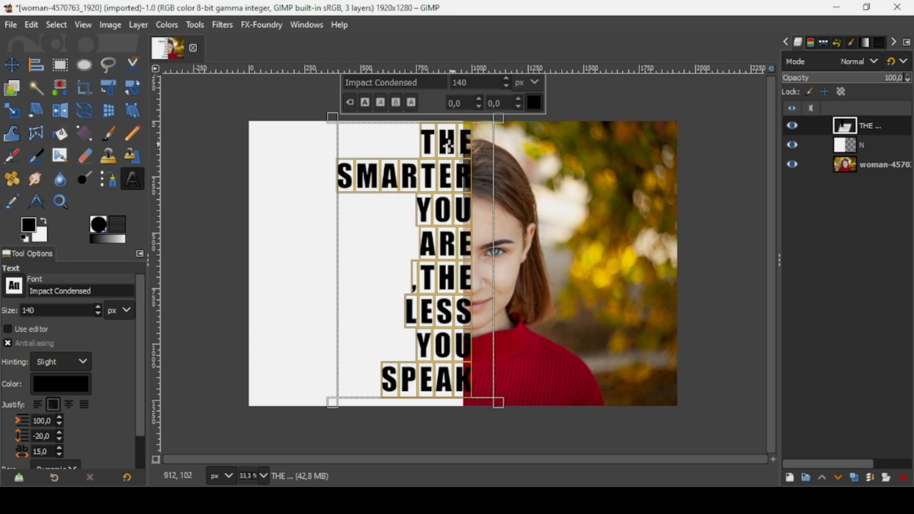
# - Move the text flush against the white half's inner edge and align the text layer to the vertical middle of the image
pyautogui.click(12, 64)
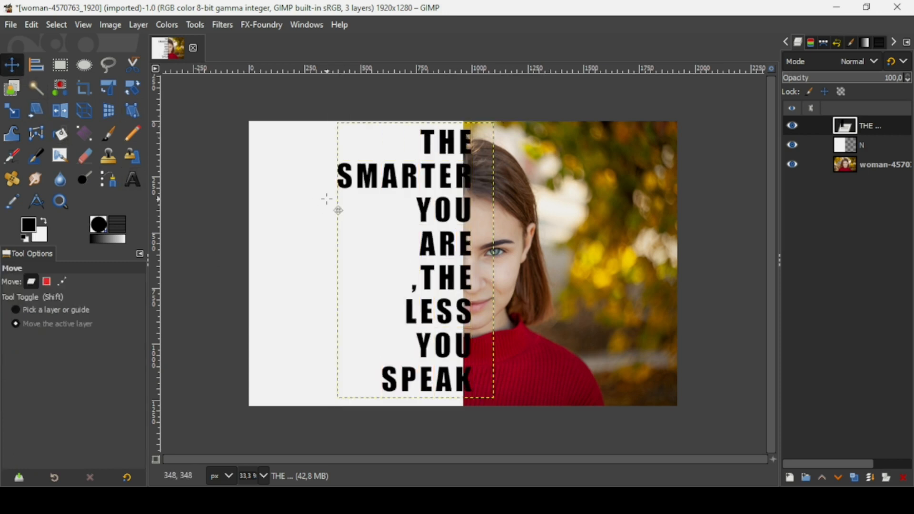
pyautogui.moveTo(444, 216); pyautogui.dragTo(438, 217)
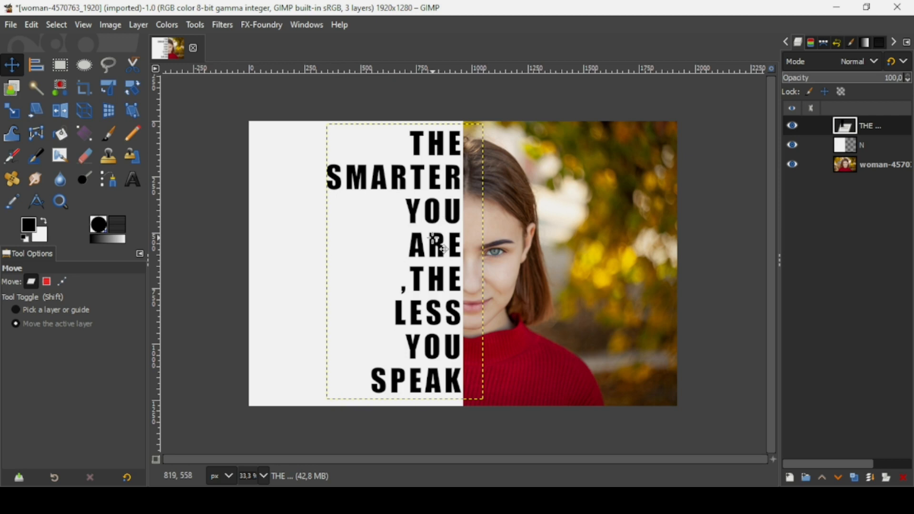
pyautogui.click(37, 66)
pyautogui.click(388, 214)
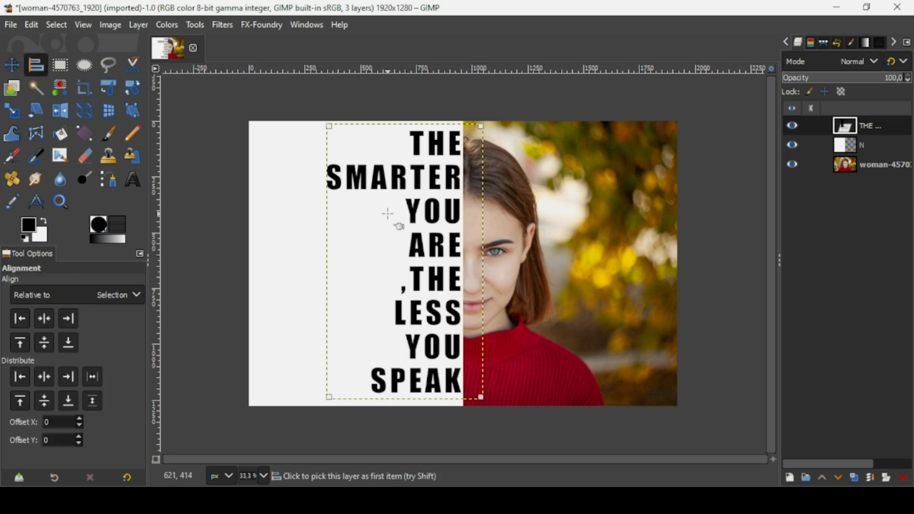
pyautogui.click(42, 343)
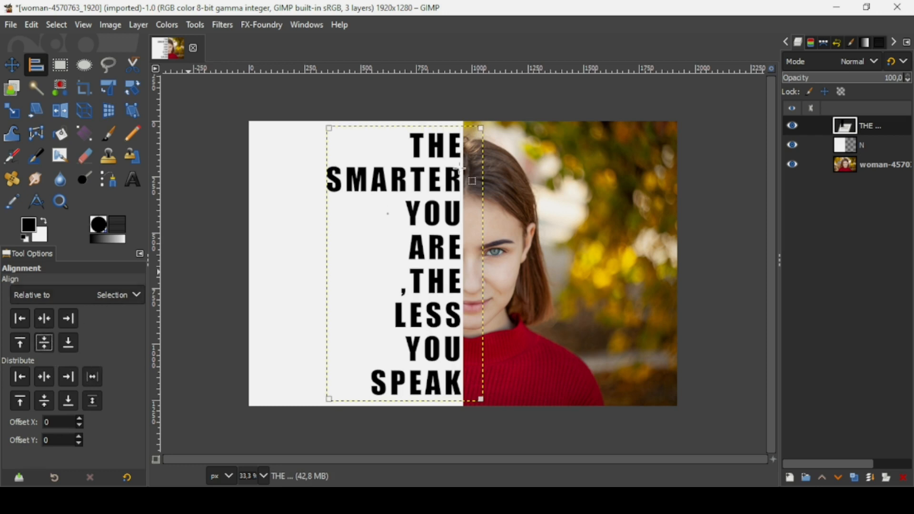
# - Create a selection from the text layer's alpha and hide the text layer
pyautogui.click(853, 130)
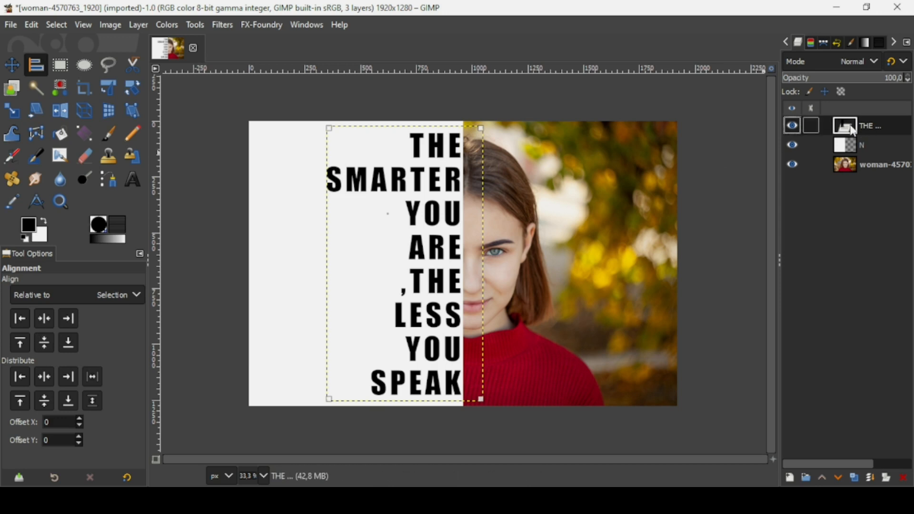
pyautogui.rightClick(854, 129)
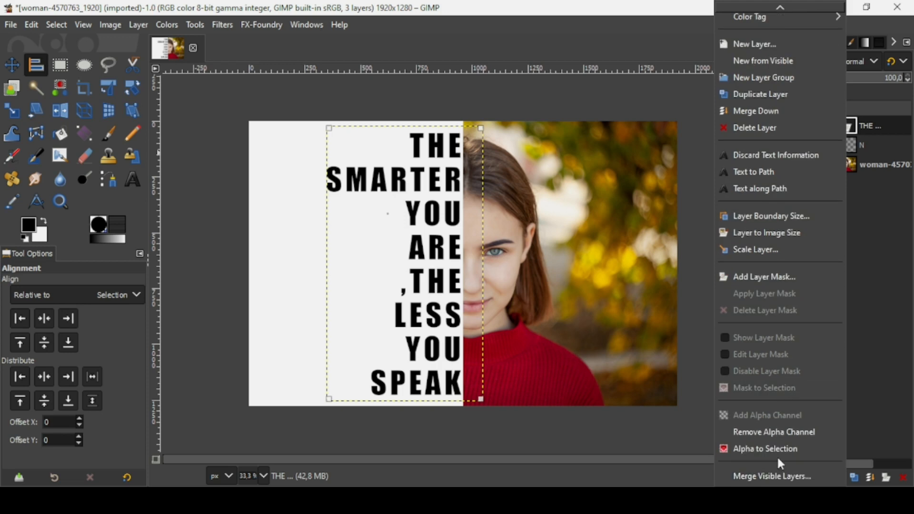
pyautogui.click(779, 449)
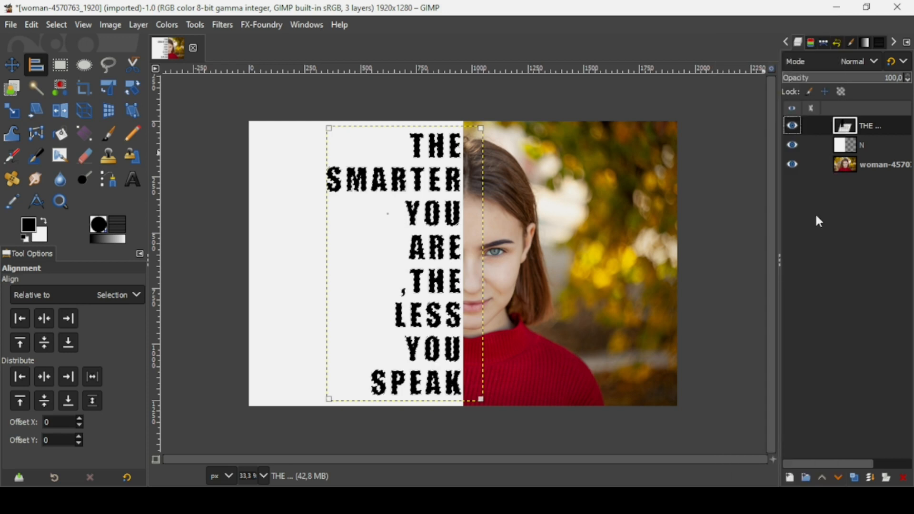
pyautogui.click(794, 125)
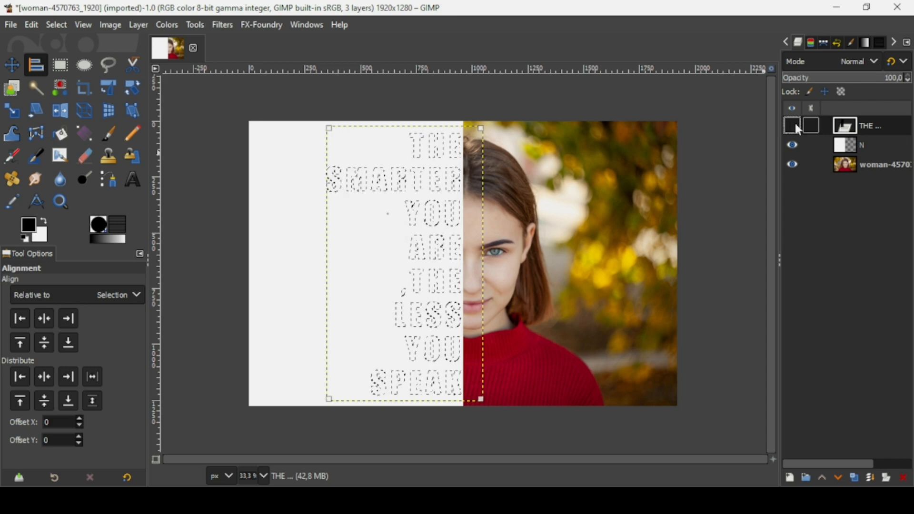
# - Delete the selected letter shapes from the white layer N and clear the selection
pyautogui.click(849, 148)
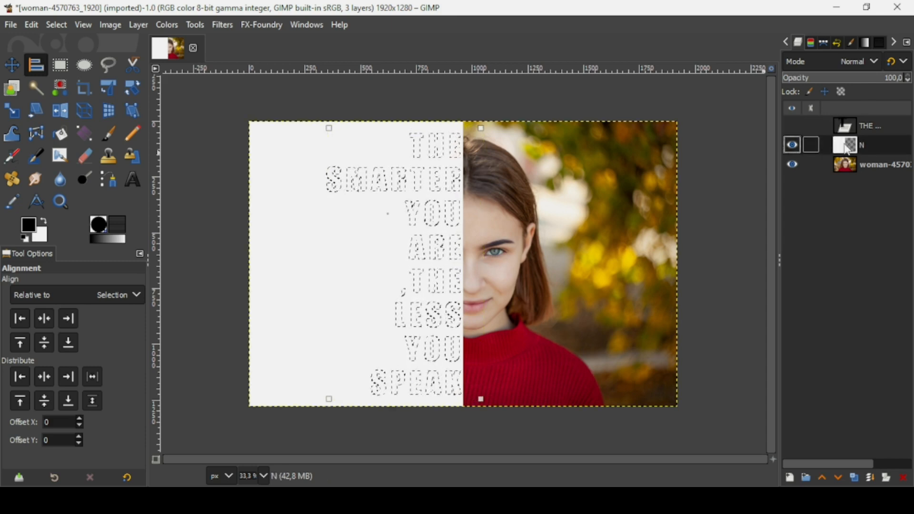
pyautogui.press('Delete')
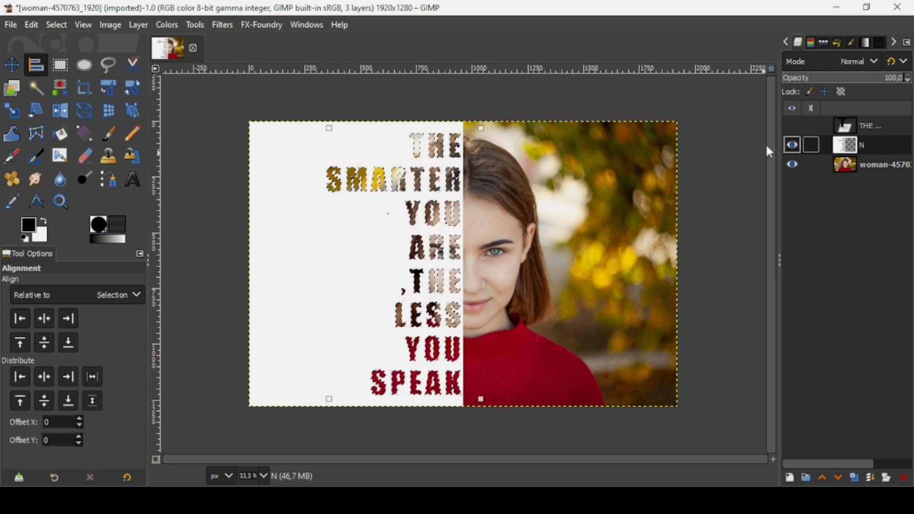
pyautogui.click(65, 25)
pyautogui.click(72, 62)
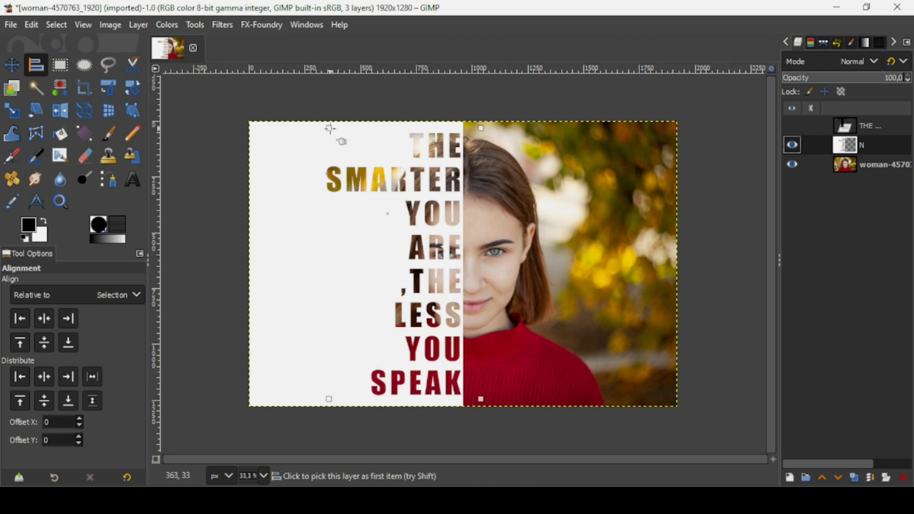
# - Delete the hidden text layer and merge the white layer N down into the photo
pyautogui.click(12, 65)
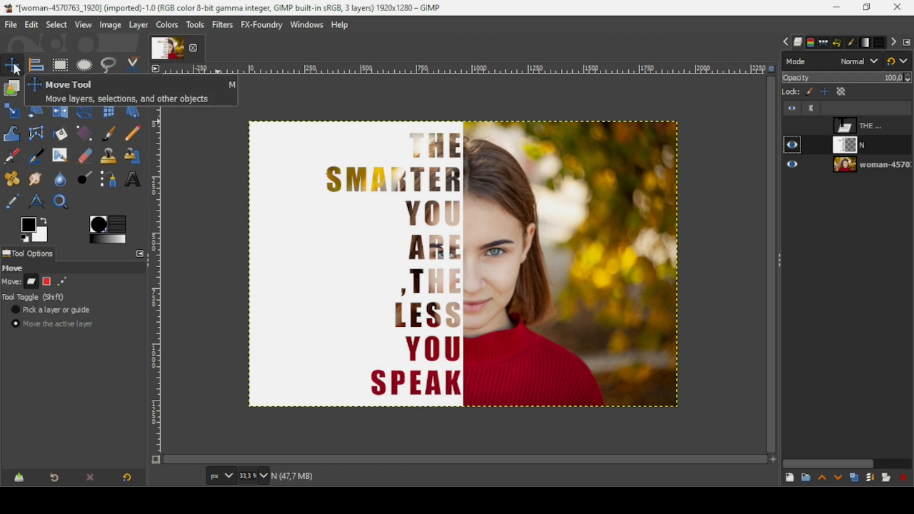
pyautogui.click(867, 125)
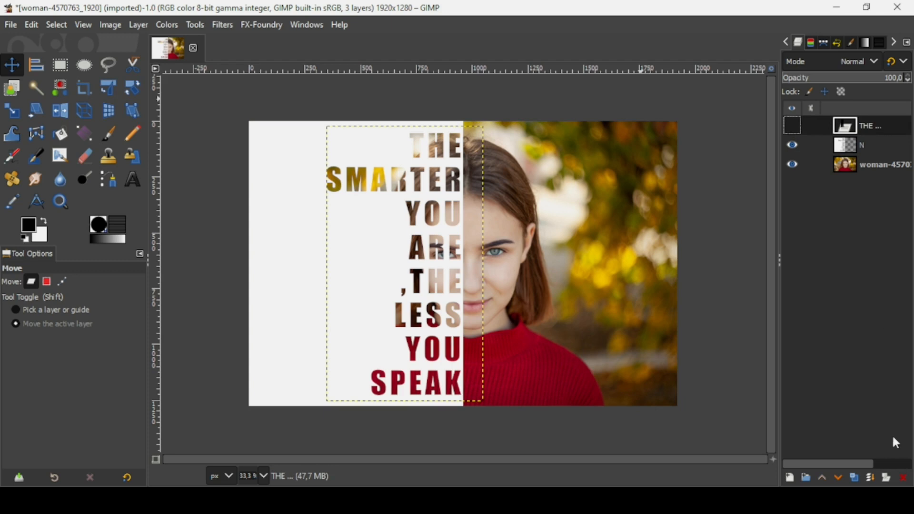
pyautogui.click(905, 479)
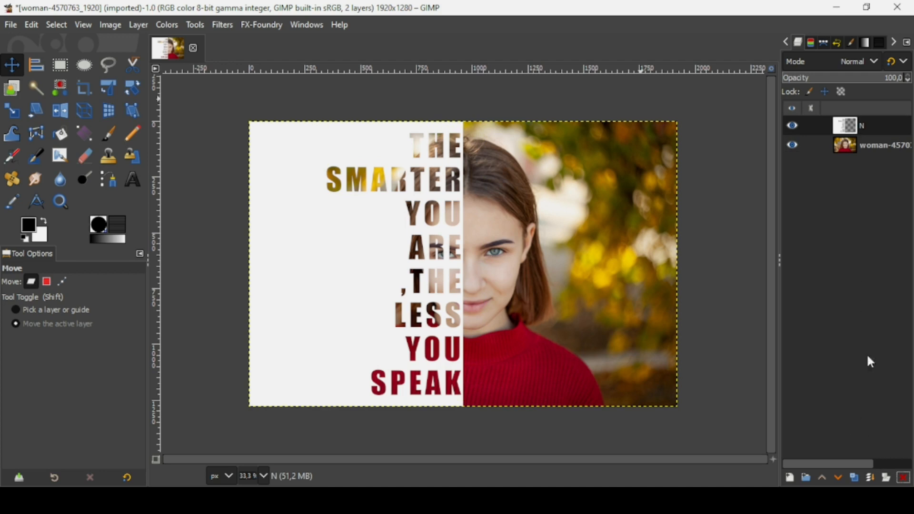
pyautogui.click(871, 481)
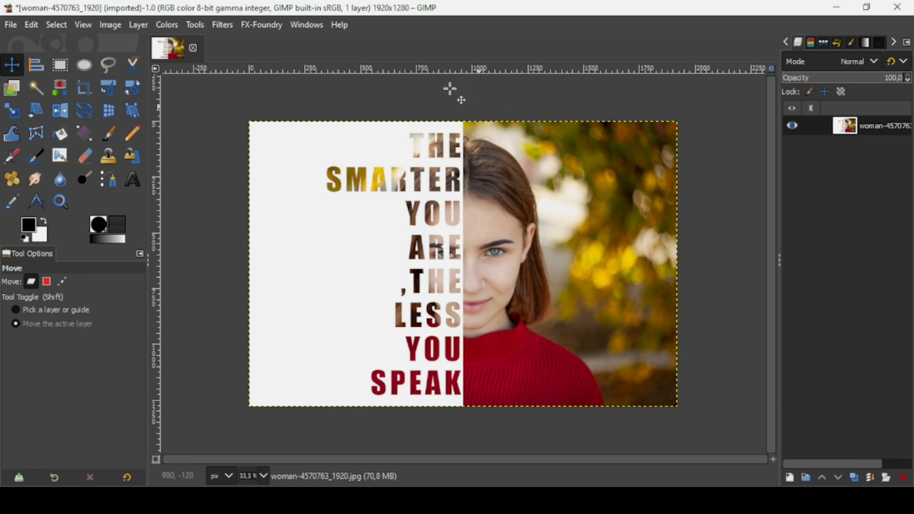
# - Resize the image canvas to a height of 1080 px, keeping the 1920 px width
pyautogui.click(114, 26)
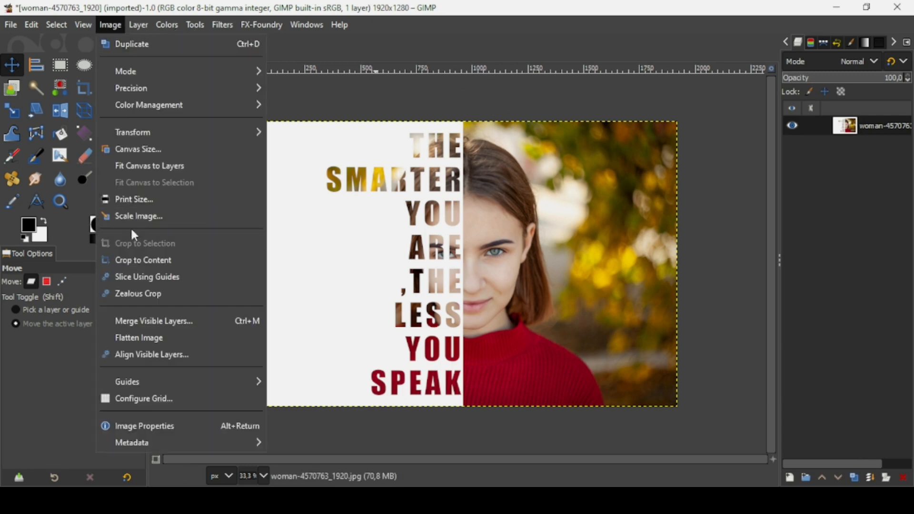
pyautogui.click(157, 152)
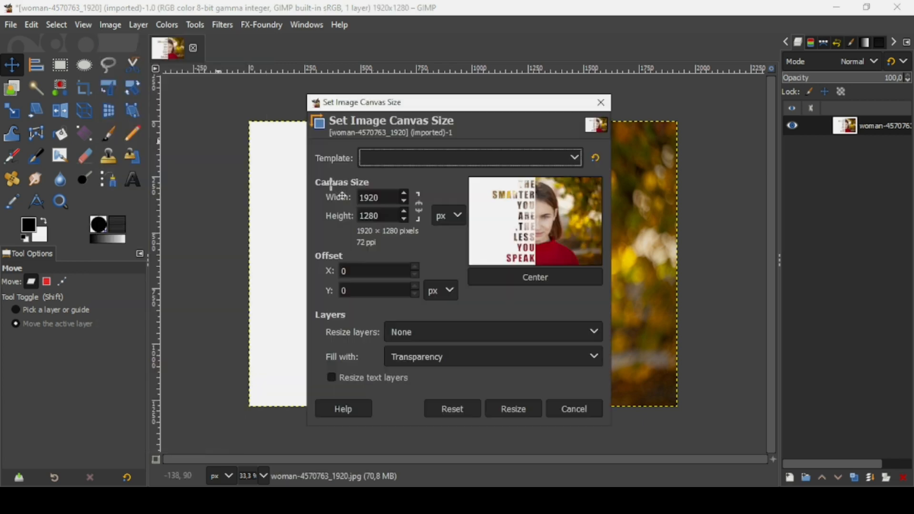
pyautogui.doubleClick(369, 215)
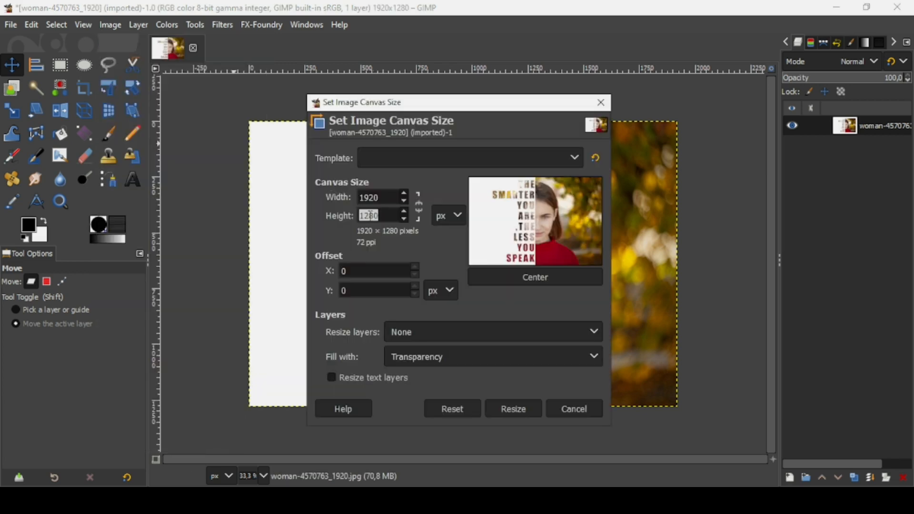
pyautogui.write('1080')
pyautogui.click(514, 409)
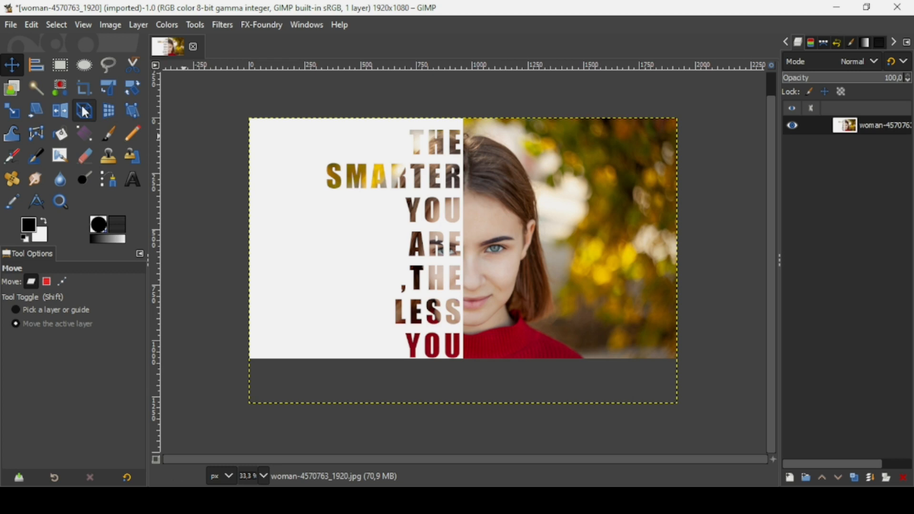
# - Scale the merged photo layer down proportionally around its centre so its full height fits within the 1080 px canvas
pyautogui.click(11, 113)
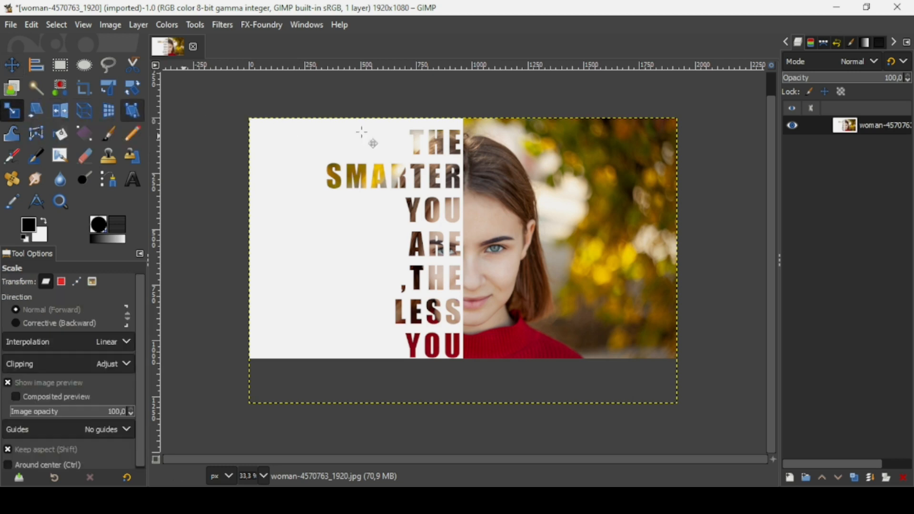
pyautogui.click(611, 241)
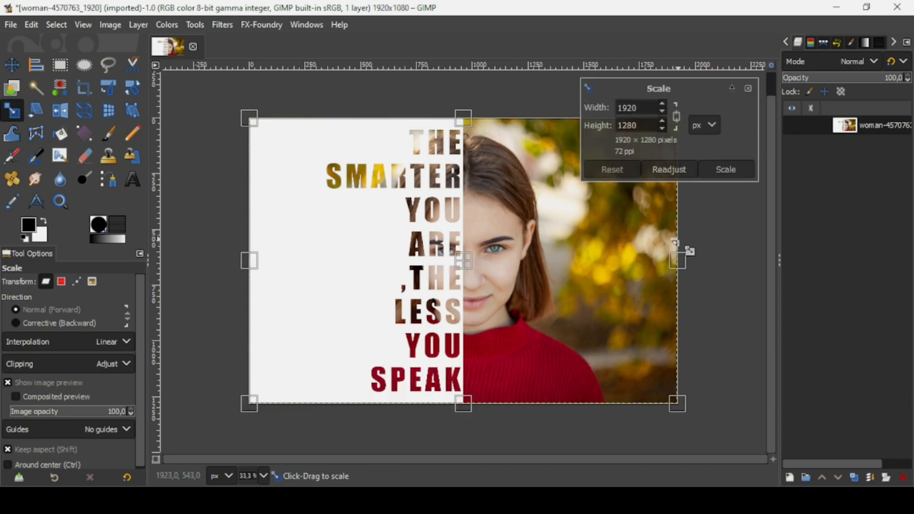
pyautogui.press('ctrl')
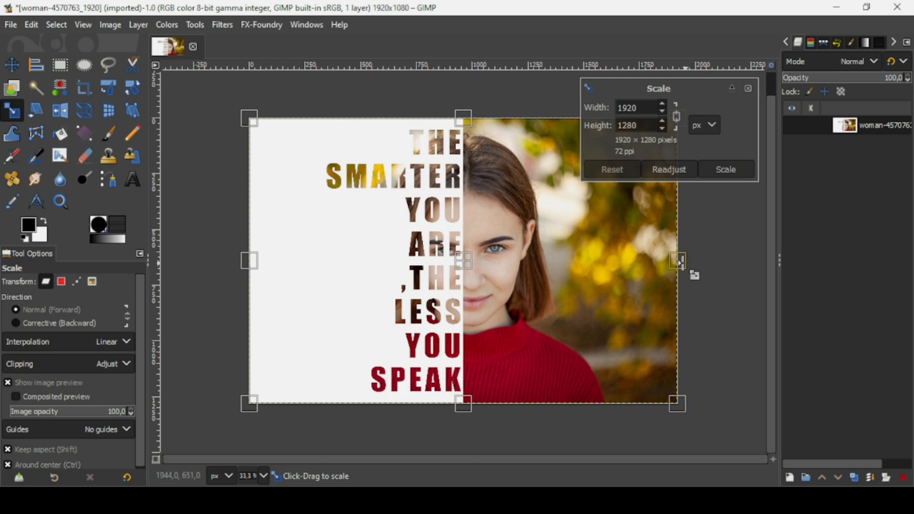
pyautogui.moveTo(680, 263); pyautogui.dragTo(638, 256)
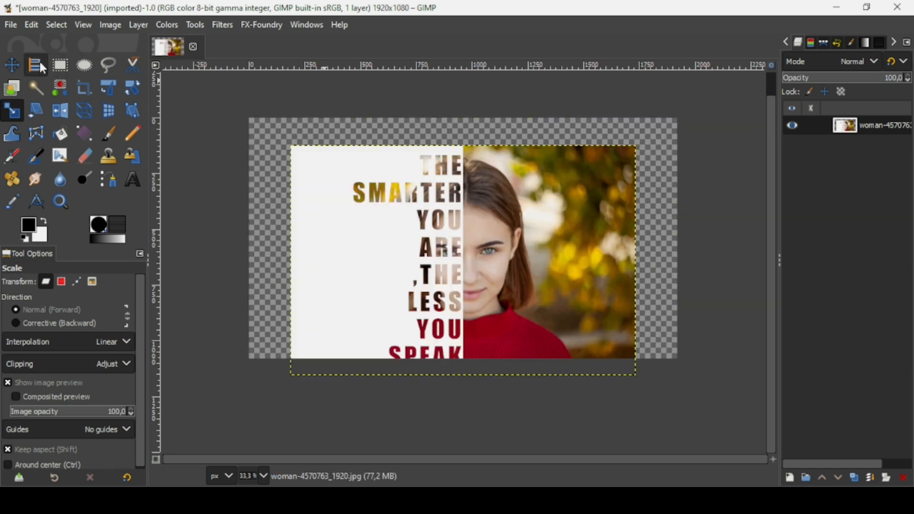
# - Align the scaled photo layer to the vertical middle of the canvas and expand its boundary to the image size
pyautogui.click(40, 63)
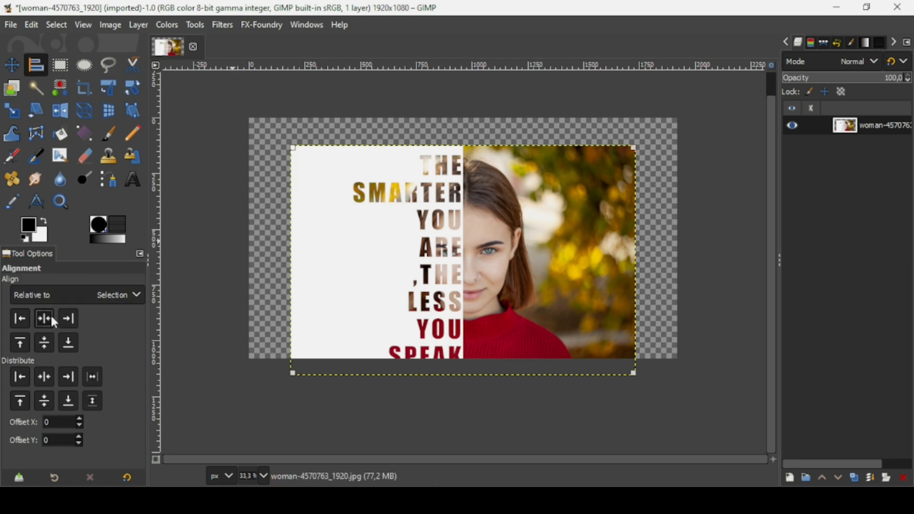
pyautogui.click(43, 347)
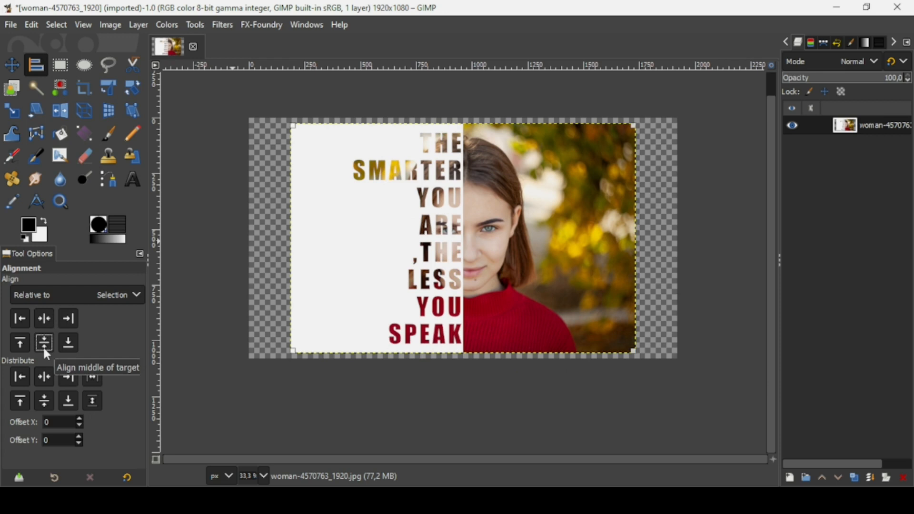
pyautogui.rightClick(853, 129)
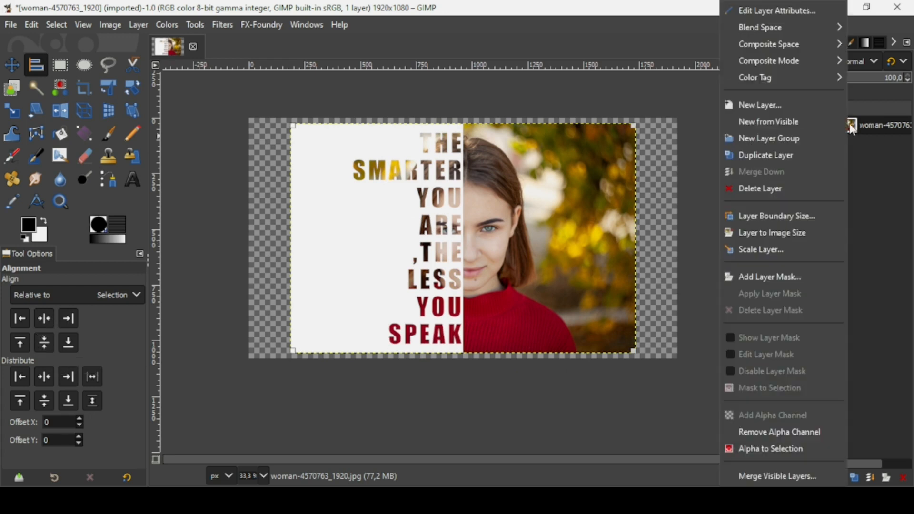
pyautogui.click(814, 241)
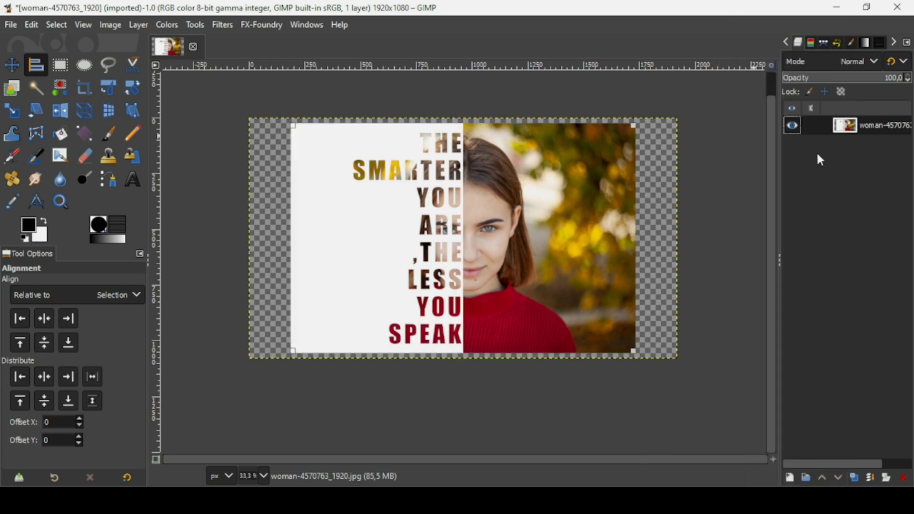
# - Add a 1920x1080 transparent layer N beneath the photo layer and fill it with the white background colour
pyautogui.click(791, 478)
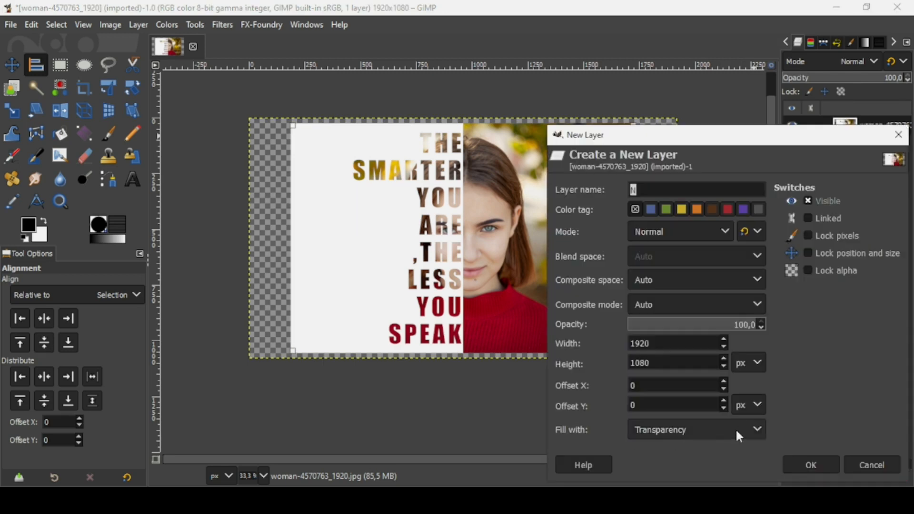
pyautogui.click(810, 459)
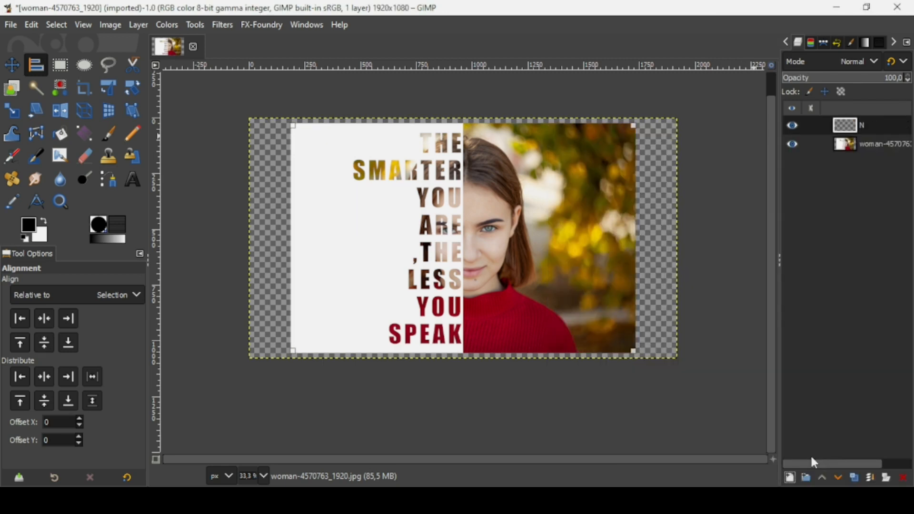
pyautogui.moveTo(852, 127); pyautogui.dragTo(850, 151)
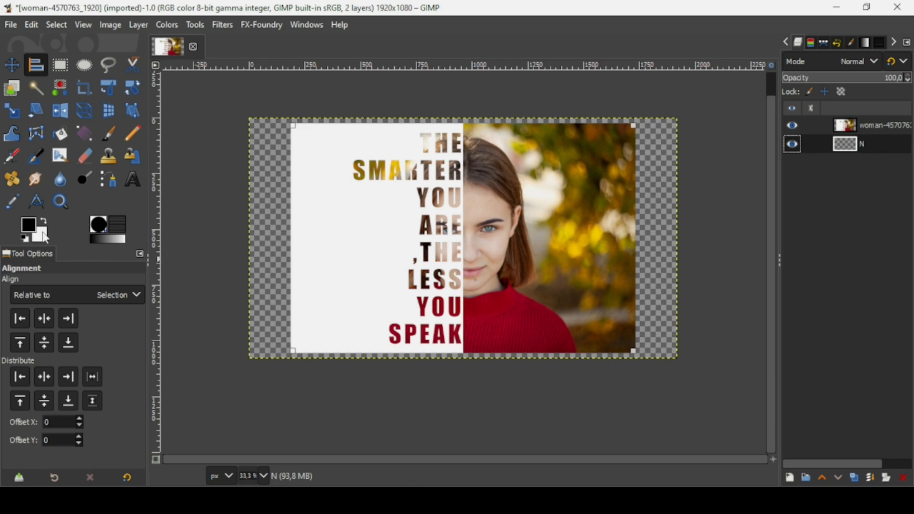
pyautogui.hotkey('ctrl', '.')
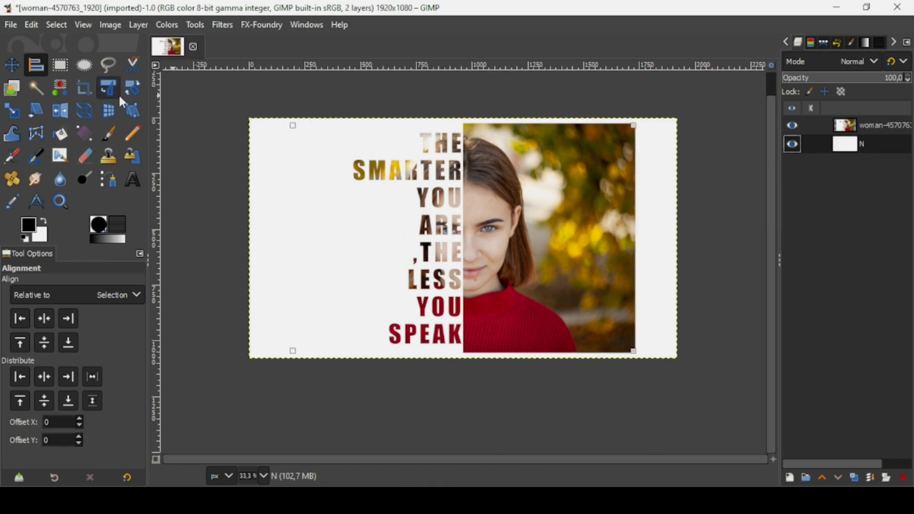
# - Merge the photo layer down into the white layer N
pyautogui.click(18, 64)
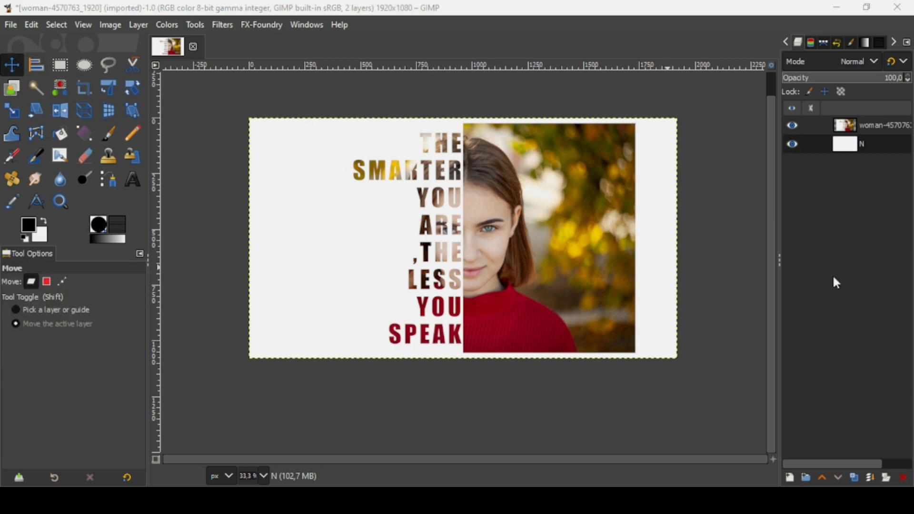
pyautogui.click(842, 130)
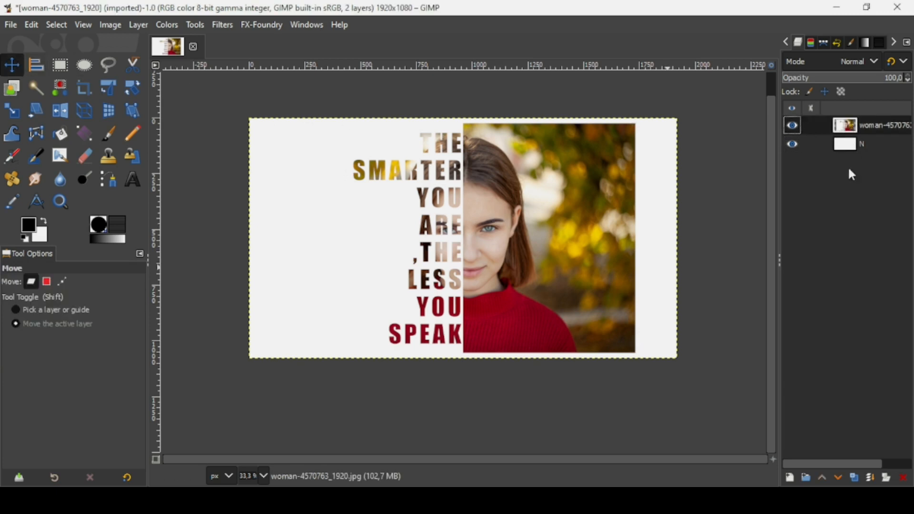
pyautogui.click(872, 480)
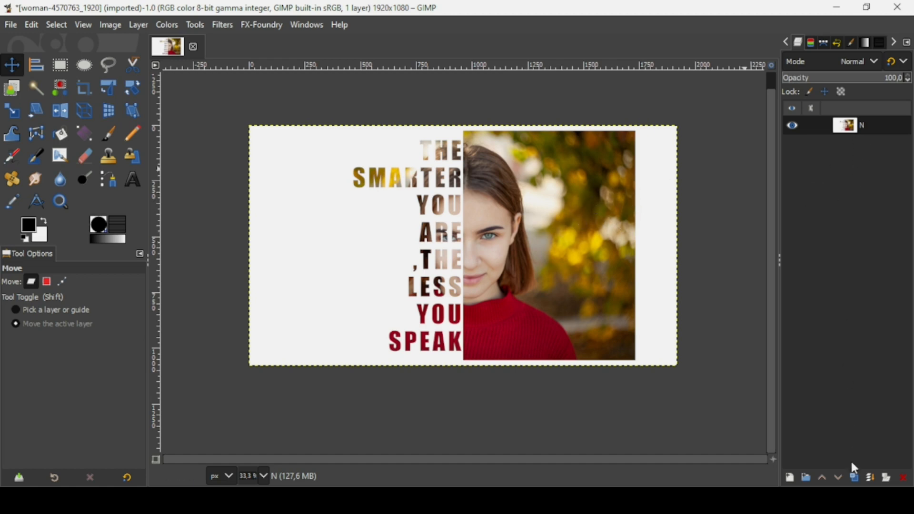
# - Duplicate layer N and apply a High Pass filter to the copy with Std. Dev. 7.3 and Contrast 1.076
pyautogui.click(856, 478)
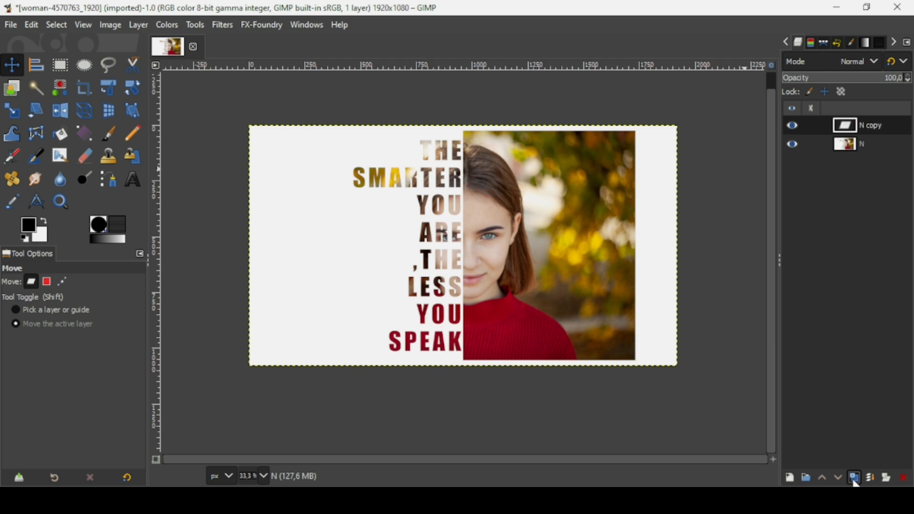
pyautogui.click(222, 25)
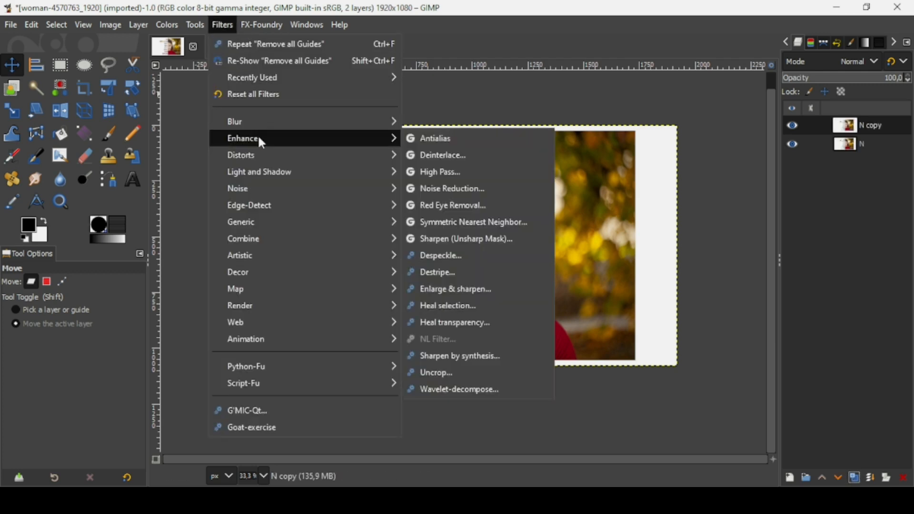
pyautogui.moveTo(358, 139)
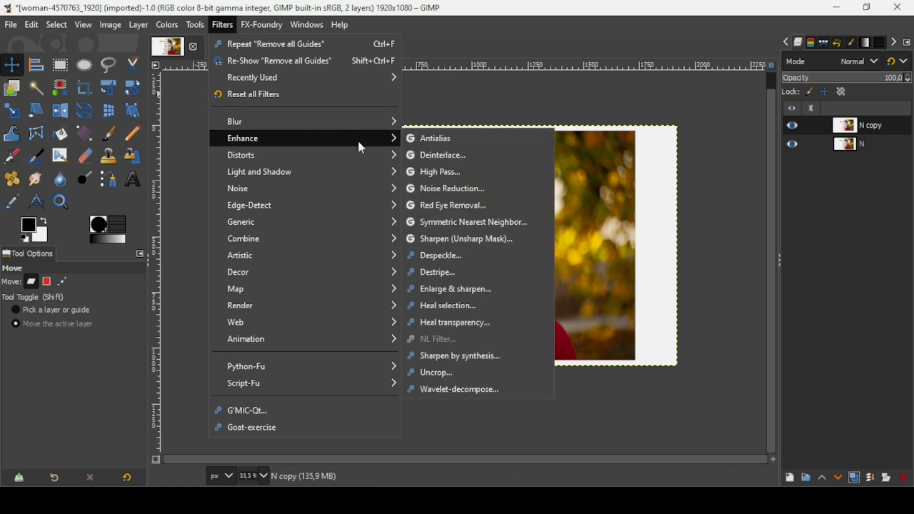
pyautogui.click(461, 171)
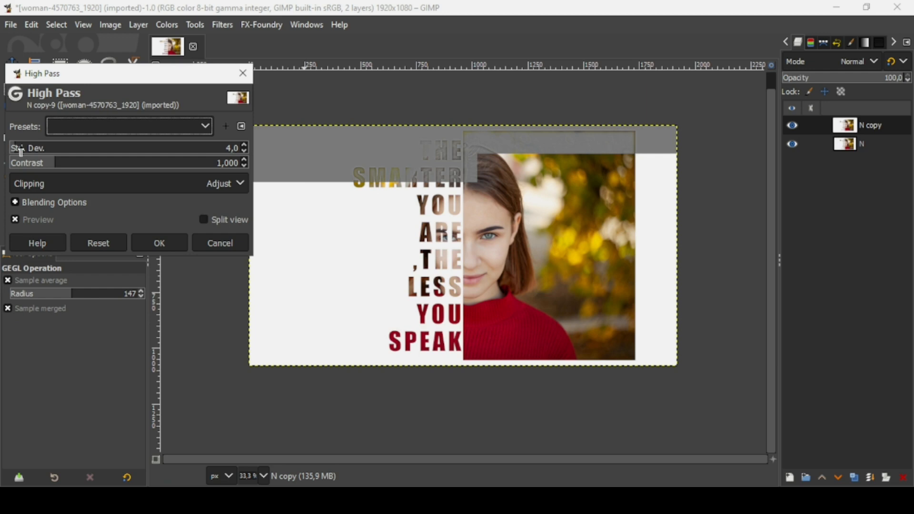
pyautogui.click(19, 149)
pyautogui.moveTo(18, 149); pyautogui.dragTo(17, 149)
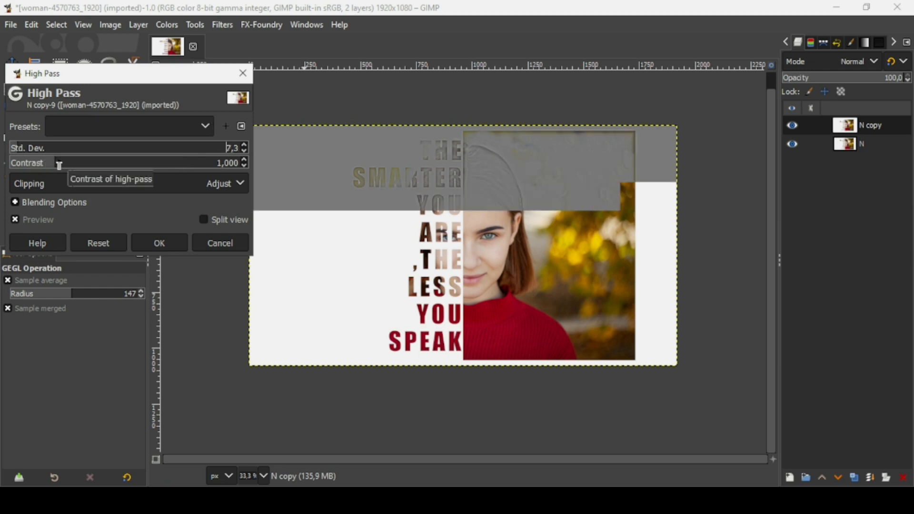
pyautogui.click(59, 164)
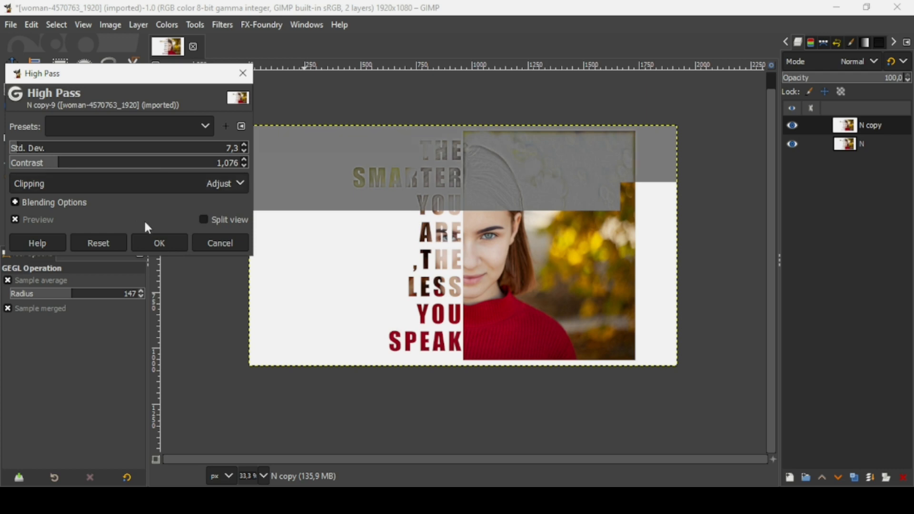
pyautogui.click(153, 244)
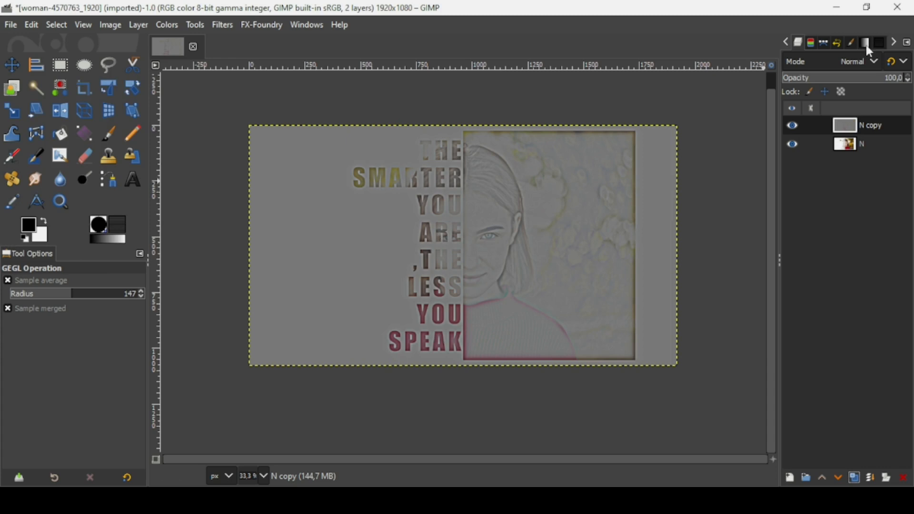
# - Set the high-pass copy's blend mode to Overlay and, after comparing the image without it, merge it down into layer N
pyautogui.click(852, 62)
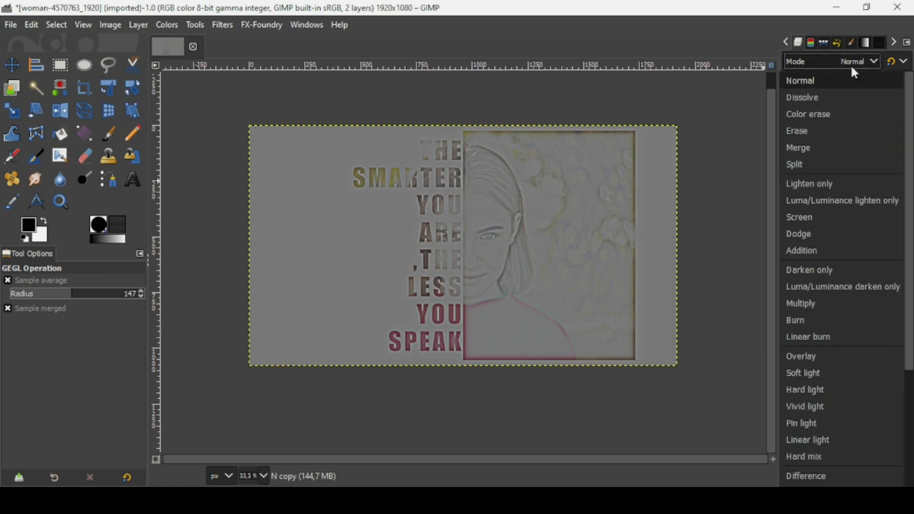
pyautogui.click(812, 358)
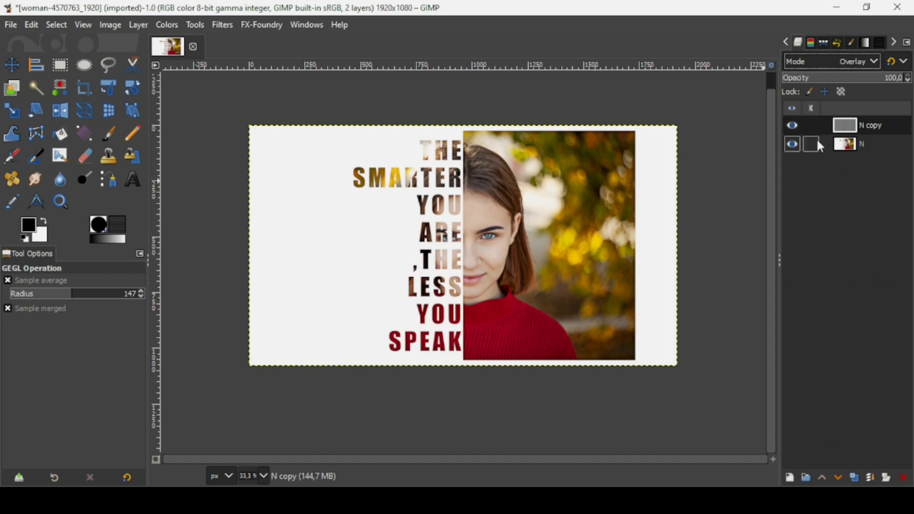
pyautogui.click(798, 126)
pyautogui.click(798, 125)
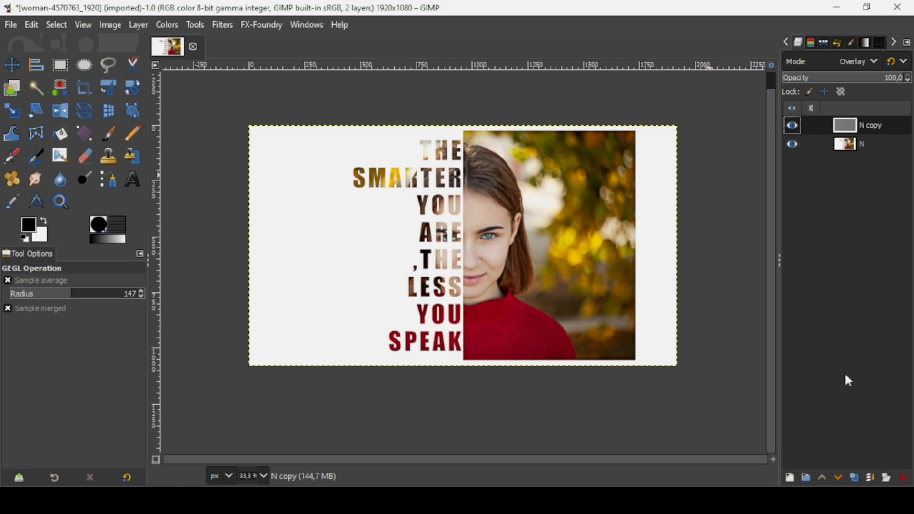
pyautogui.click(873, 480)
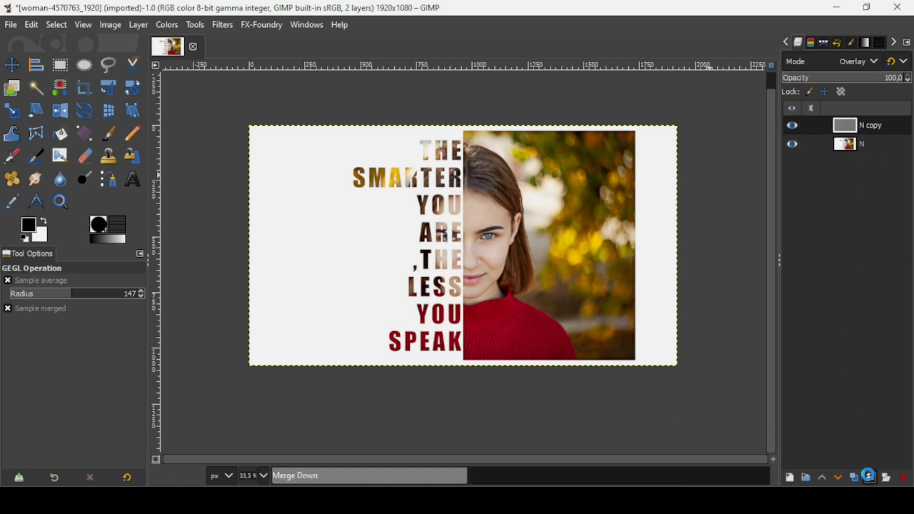